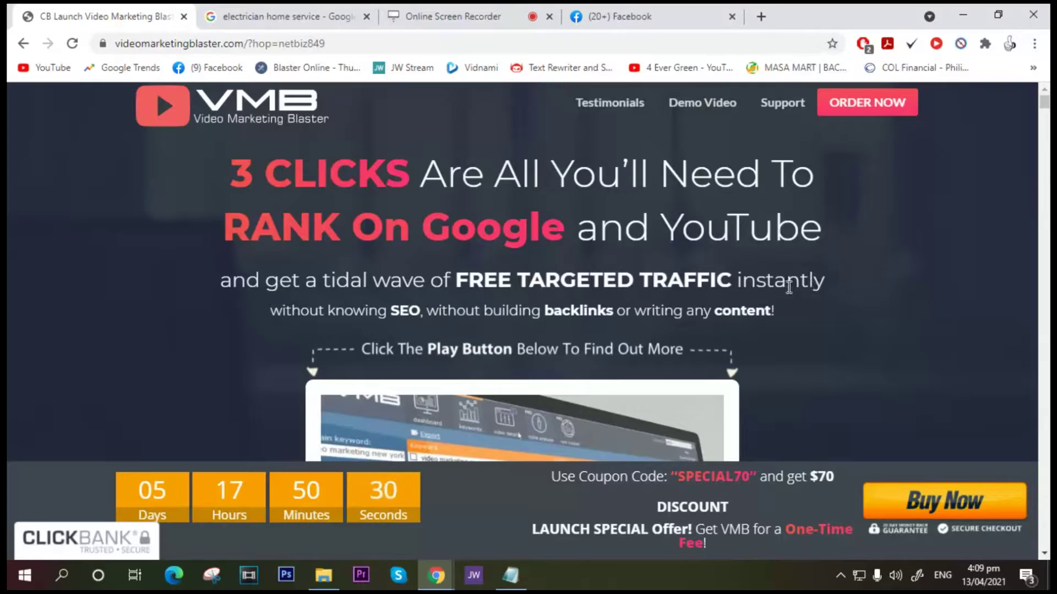
Step: Switch to the BlasterSuite Launcher, start Video Marketing Blaster, and maximize both windows
key(super+d)
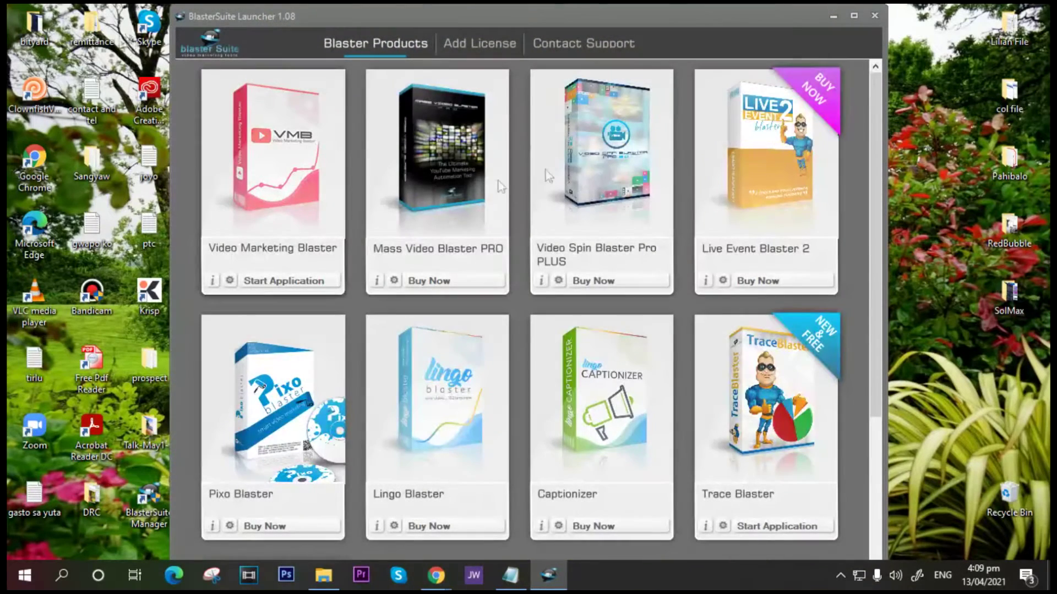
click(853, 15)
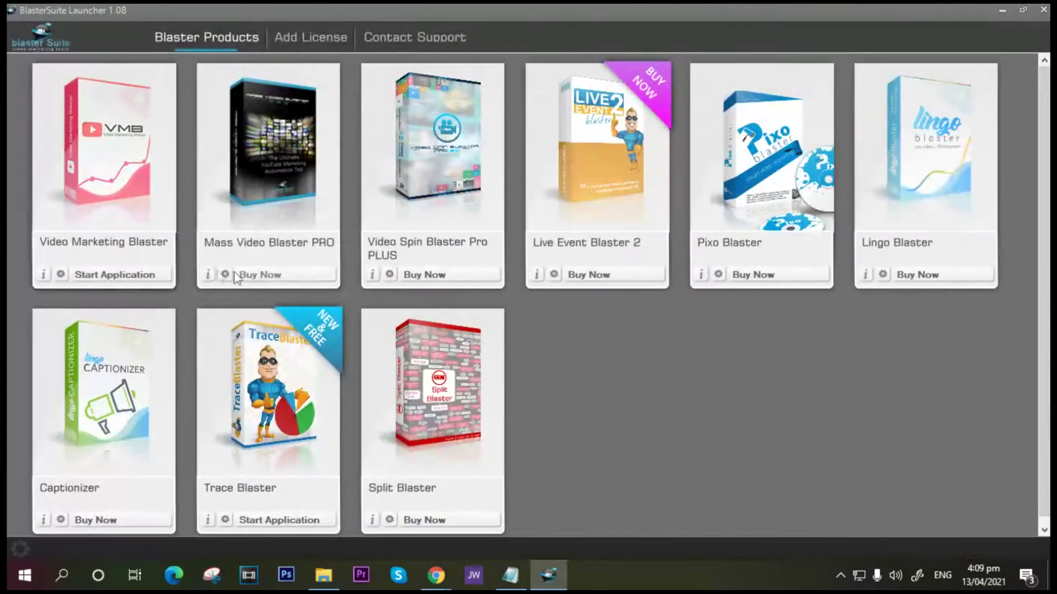
click(113, 274)
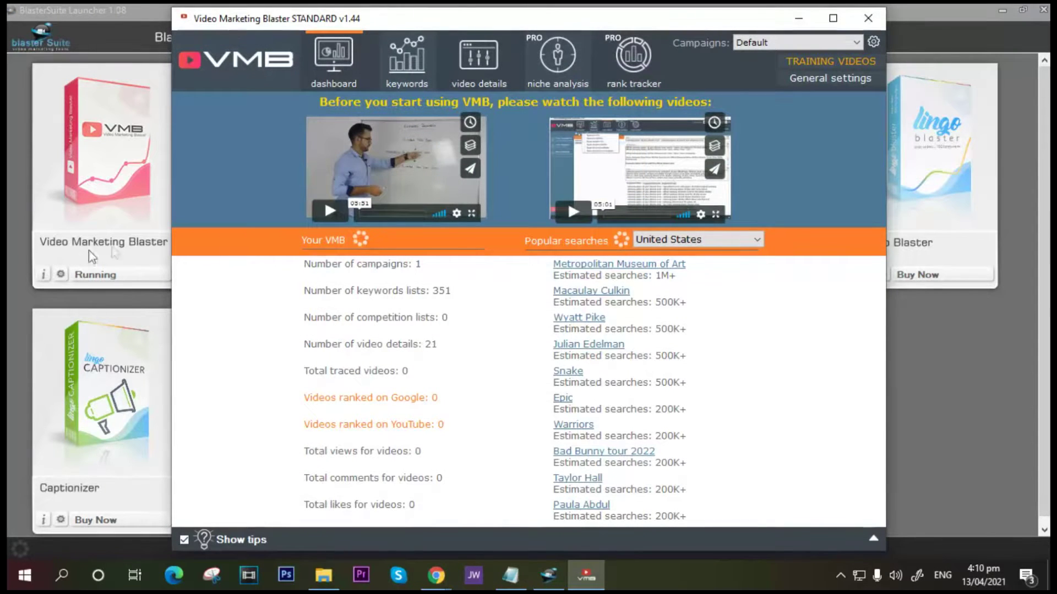
click(832, 18)
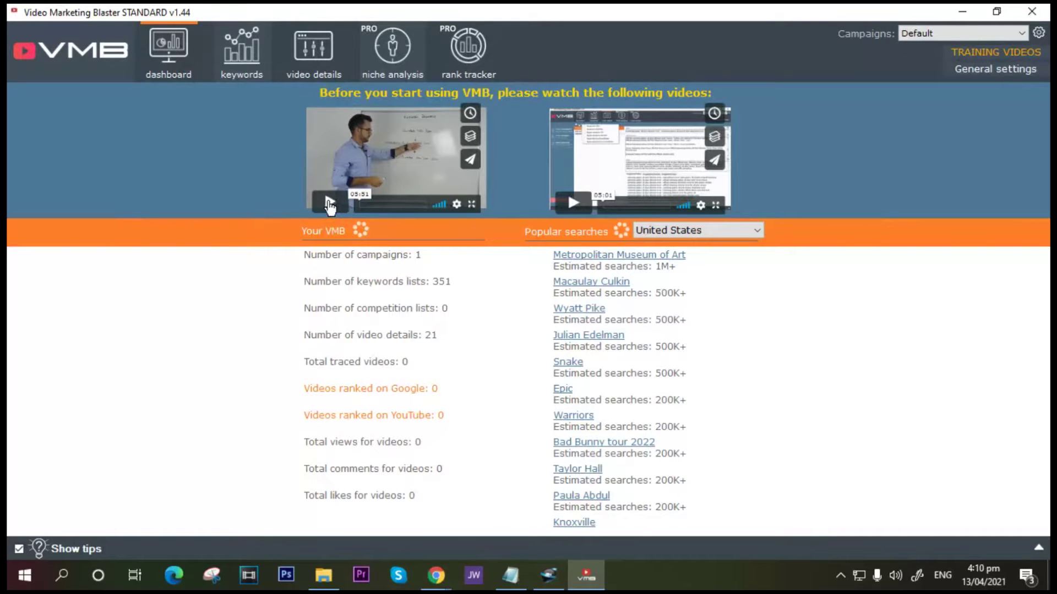
Step: Play the first introductory training video on the dashboard briefly and close it
click(329, 203)
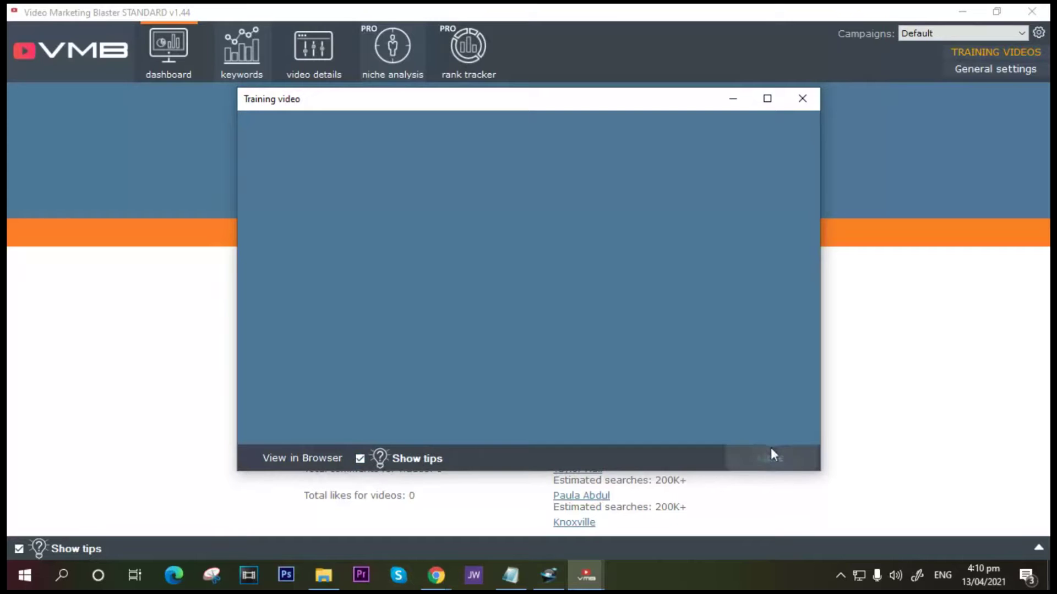
click(530, 262)
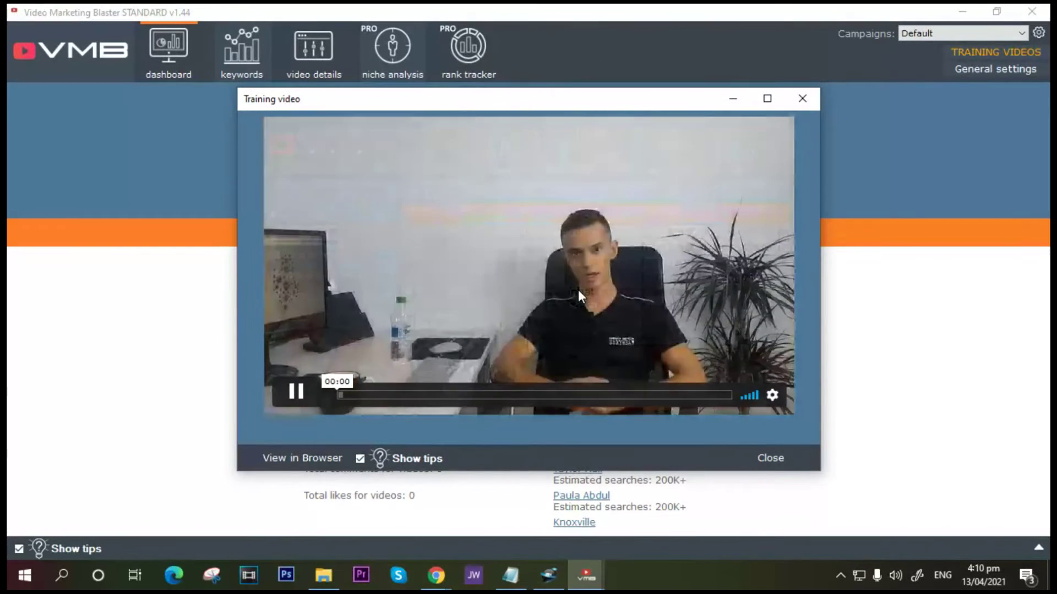
click(776, 461)
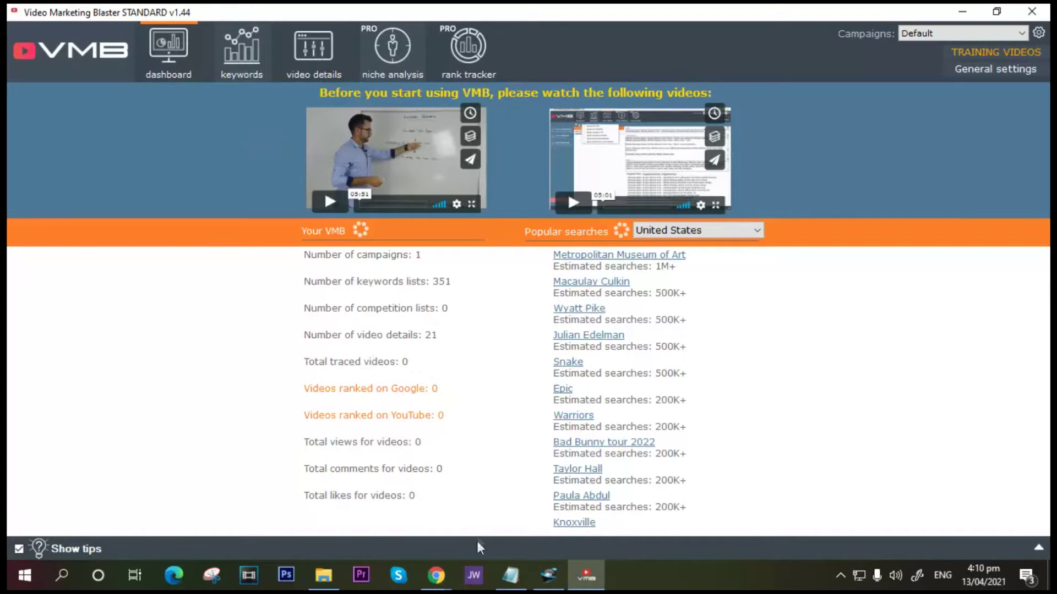
Step: Copy the phrase "cebu city plumber" from the open Notepad note
click(511, 575)
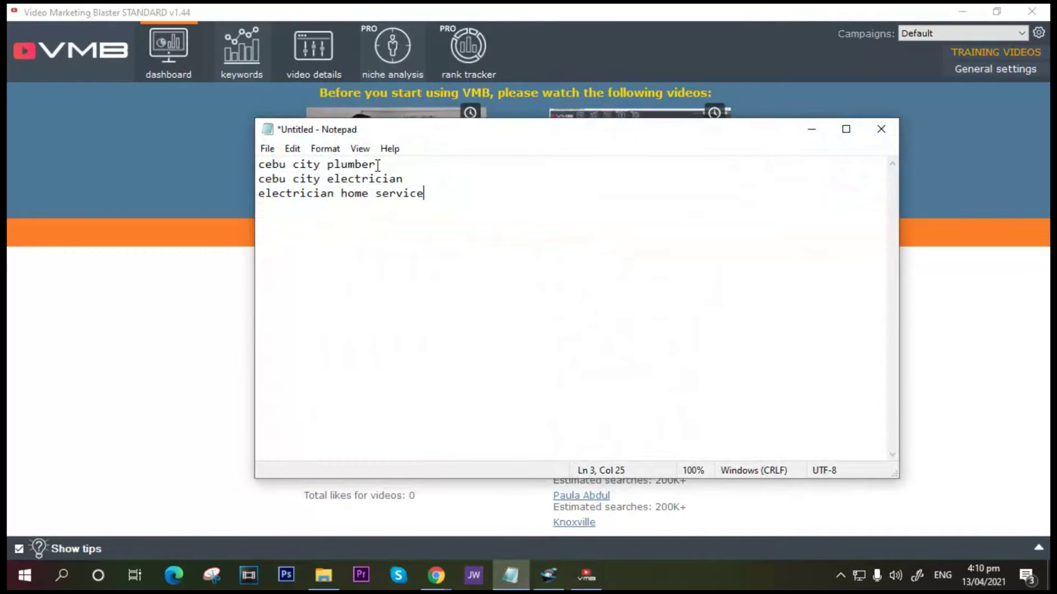
drag(377, 164, 244, 164)
right_click(295, 162)
click(162, 210)
Step: Research "cebu city plumber" as the main keyword in Video Marketing Blaster, also including research from search suggestions
click(269, 72)
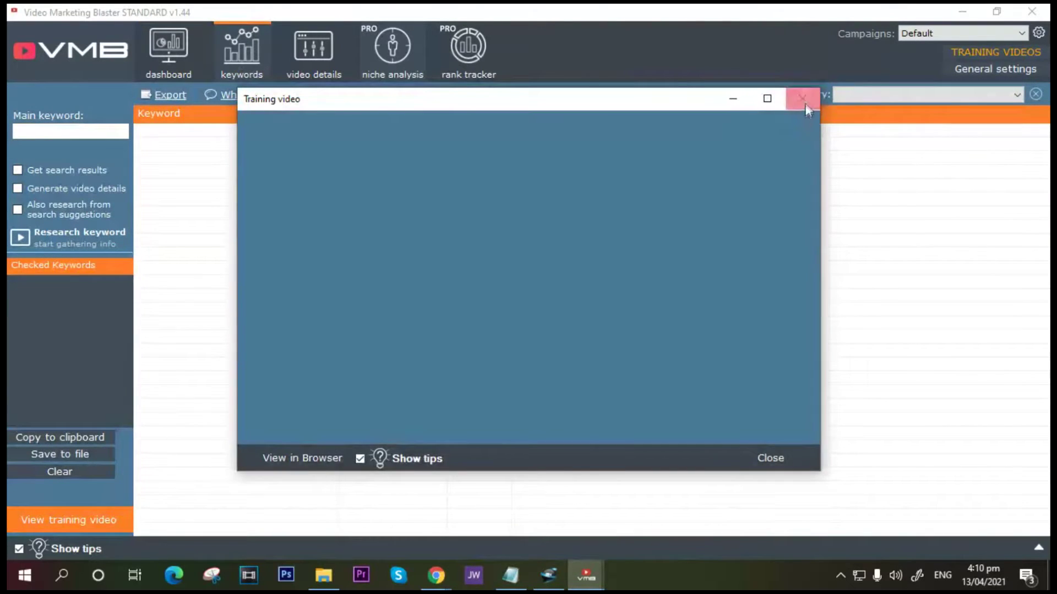
click(802, 97)
click(36, 127)
key(ctrl+v)
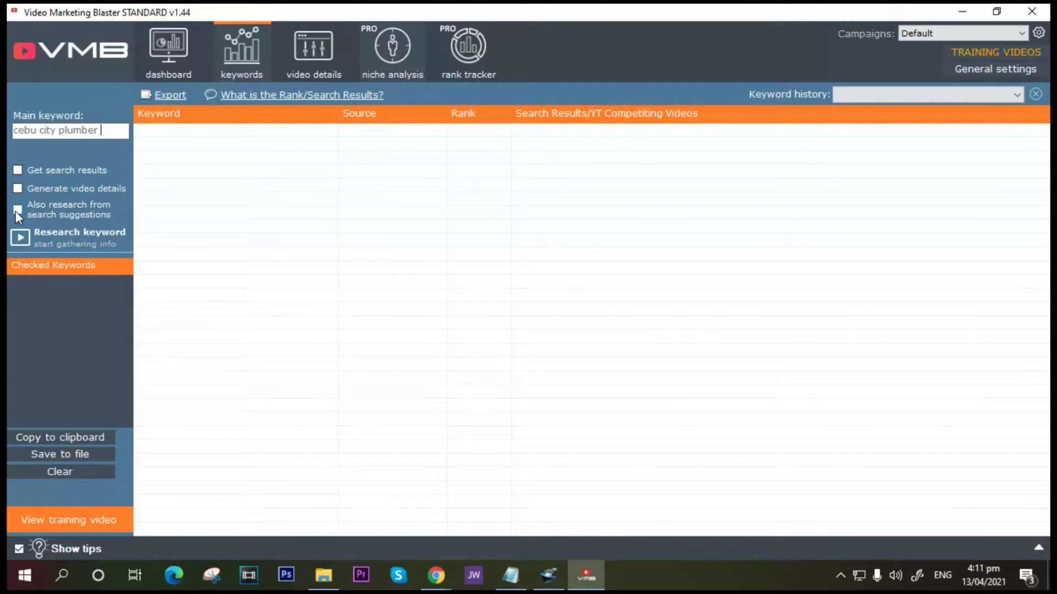
click(17, 209)
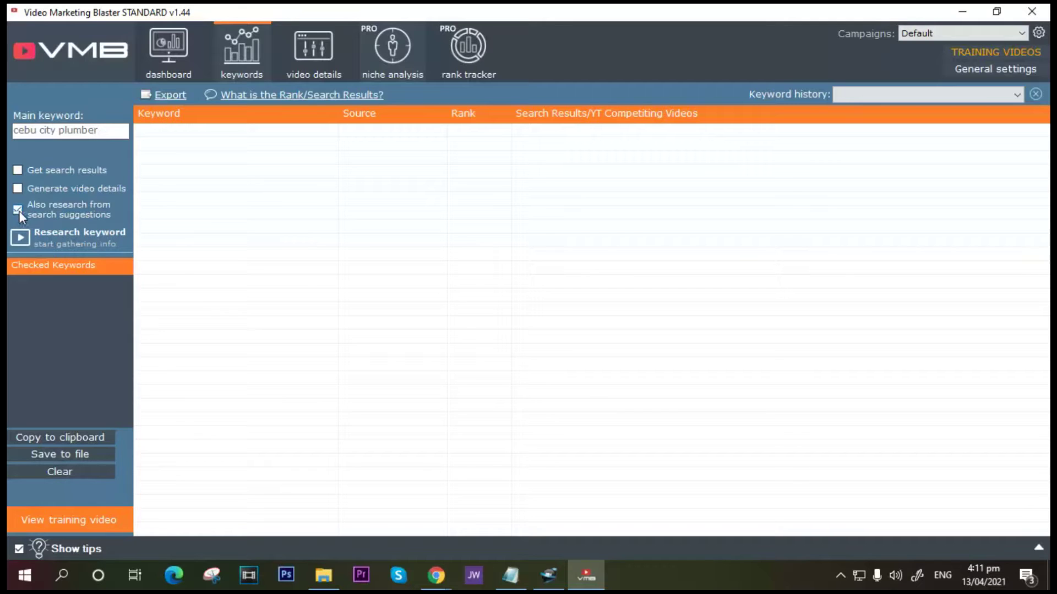
click(60, 234)
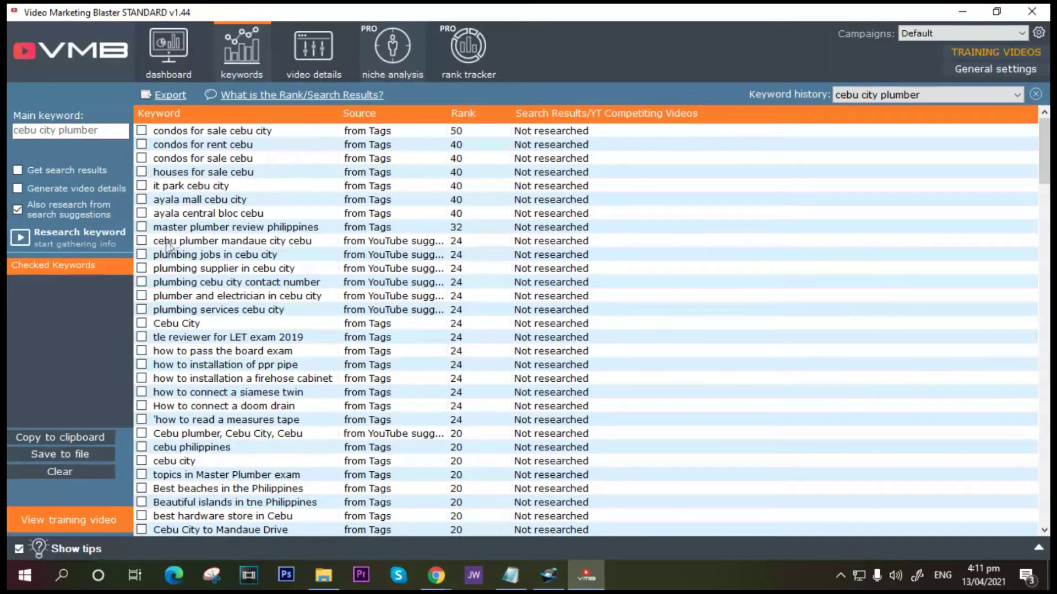
Step: Get search results for "cebu plumber mandaue city cebu", "plumbing jobs in cebu city" and "plumbing services cebu city", and check these three keywords
scroll(229, 289, down, 1)
click(385, 242)
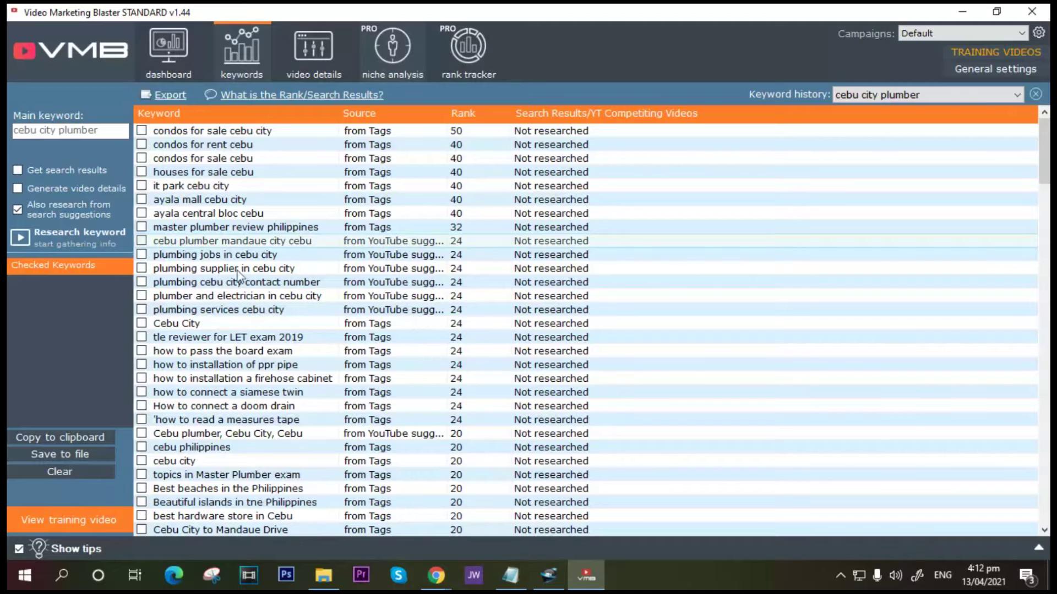
click(229, 311)
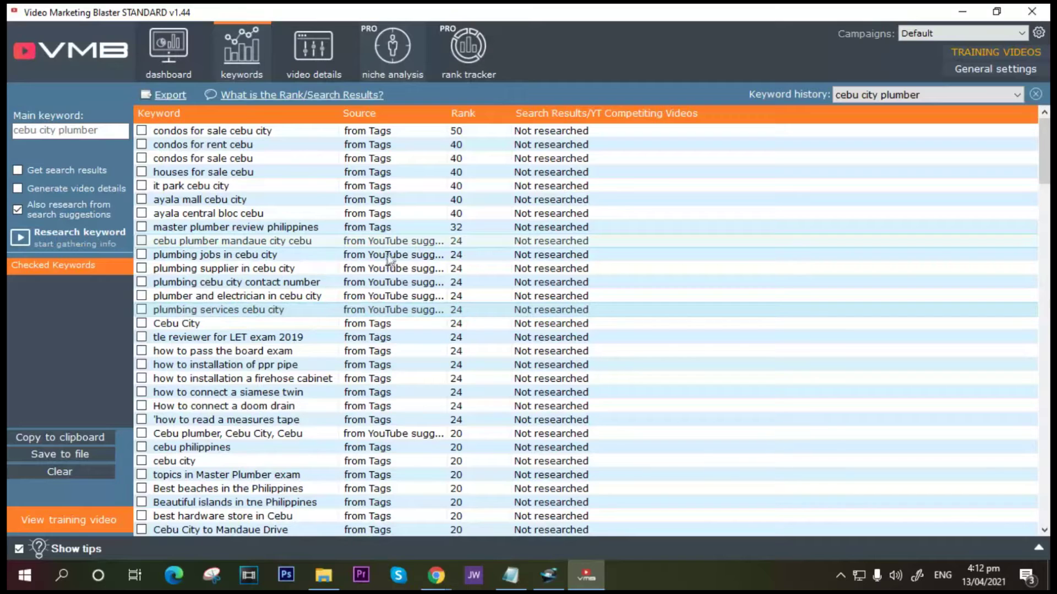
right_click(446, 255)
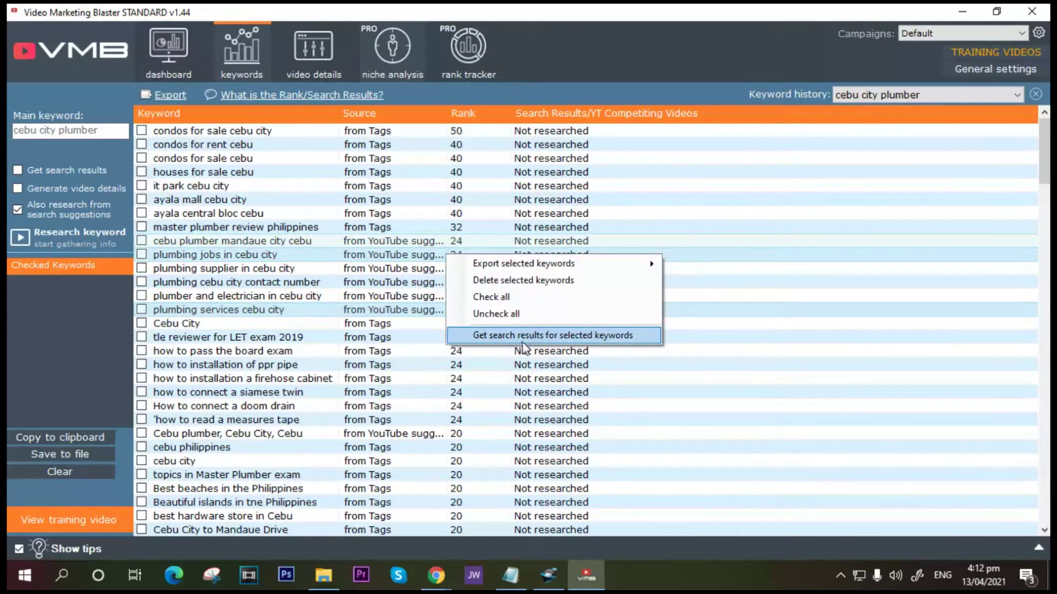
click(548, 336)
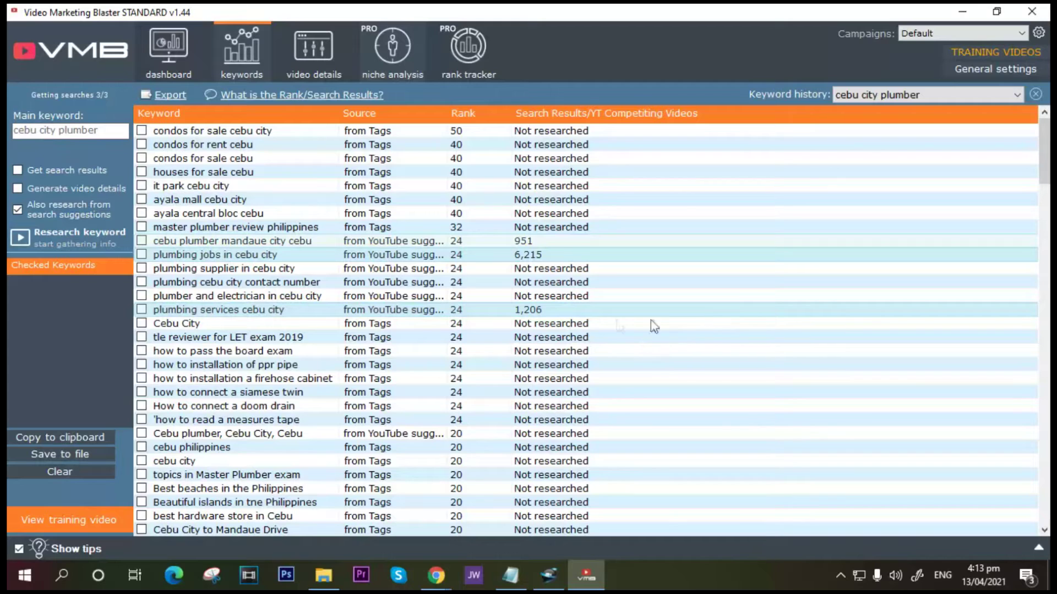
click(142, 310)
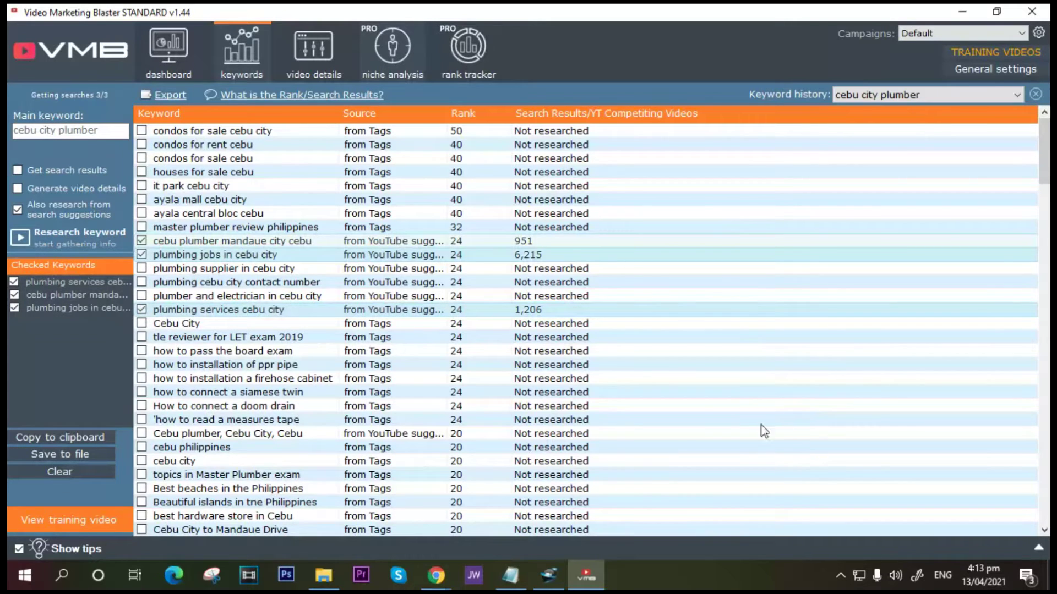
Step: Look through the rest of the keyword list with its sources and ranks
scroll(761, 425, down, 5)
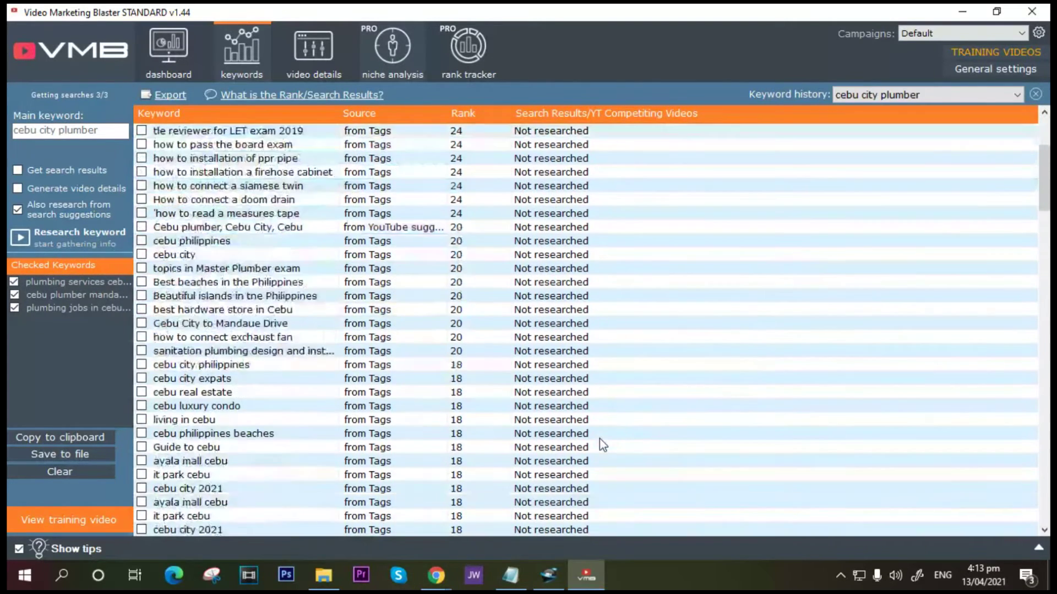
scroll(600, 439, down, 4)
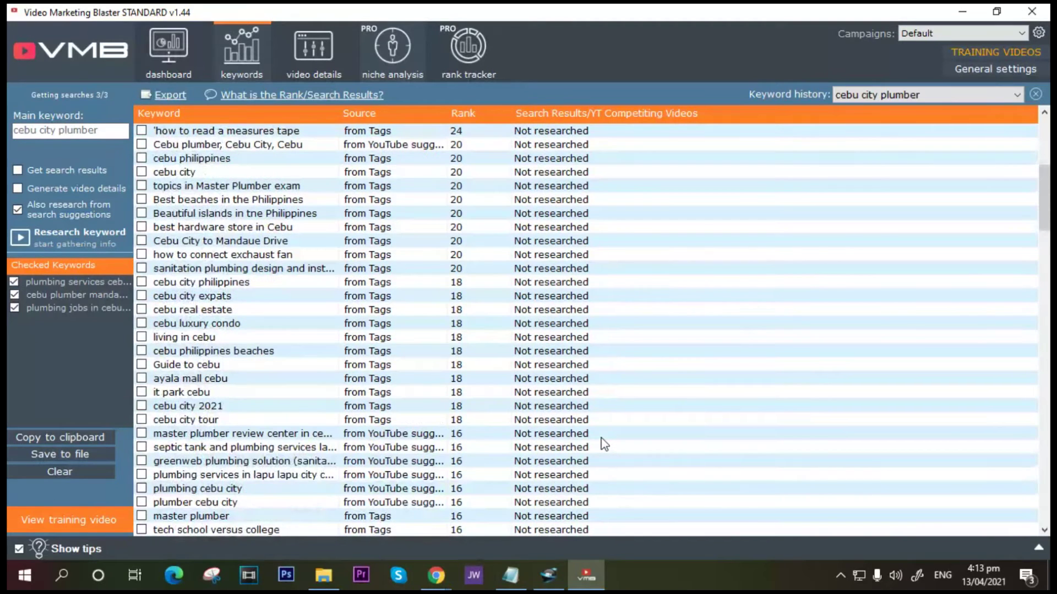
scroll(602, 438, down, 2)
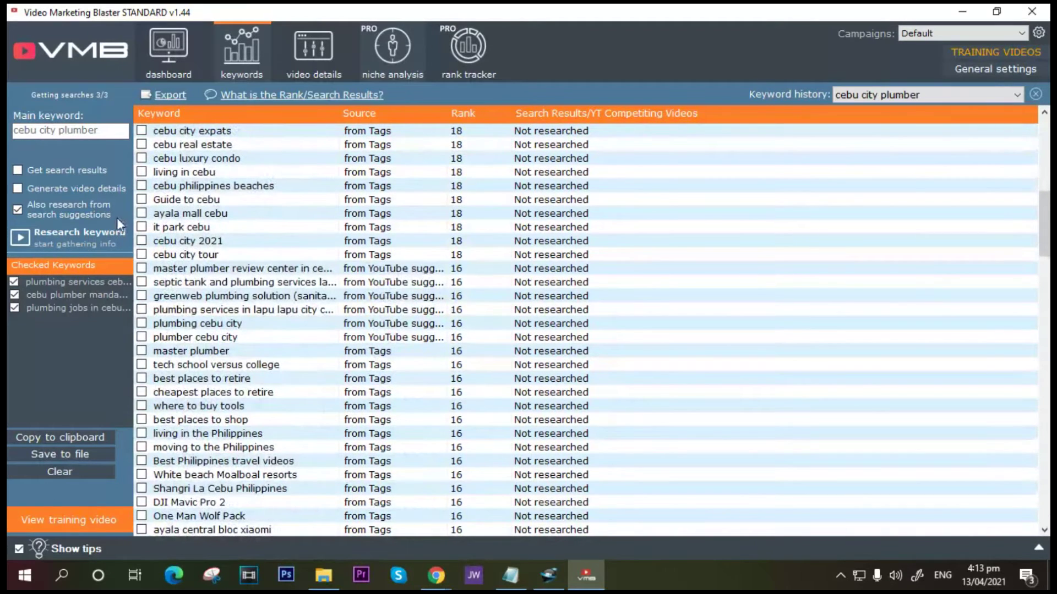
scroll(326, 450, down, 2)
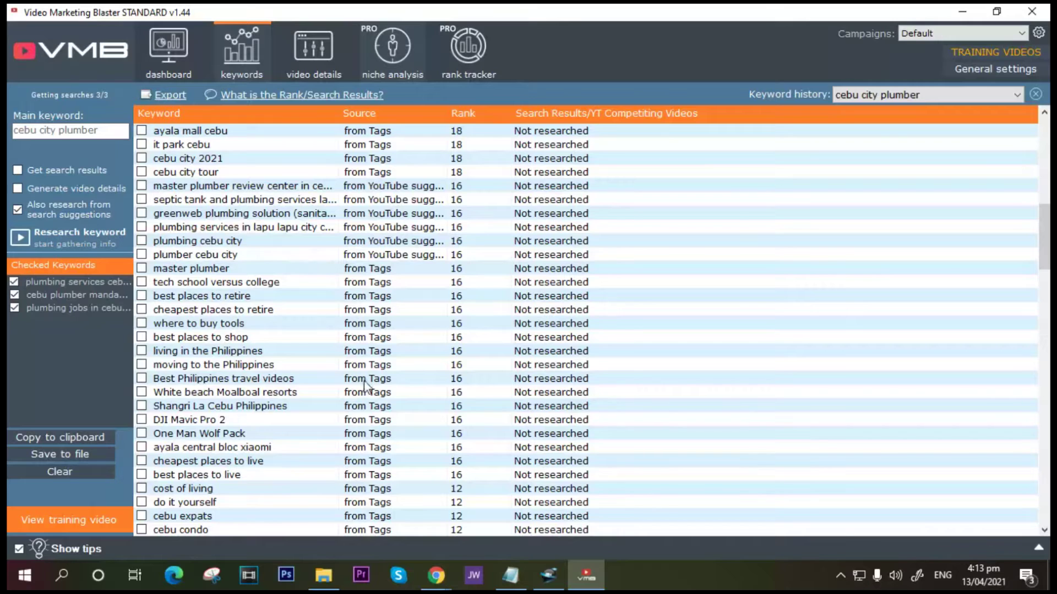
scroll(367, 393, down, 3)
scroll(407, 440, up, 3)
scroll(419, 435, down, 3)
scroll(421, 434, up, 15)
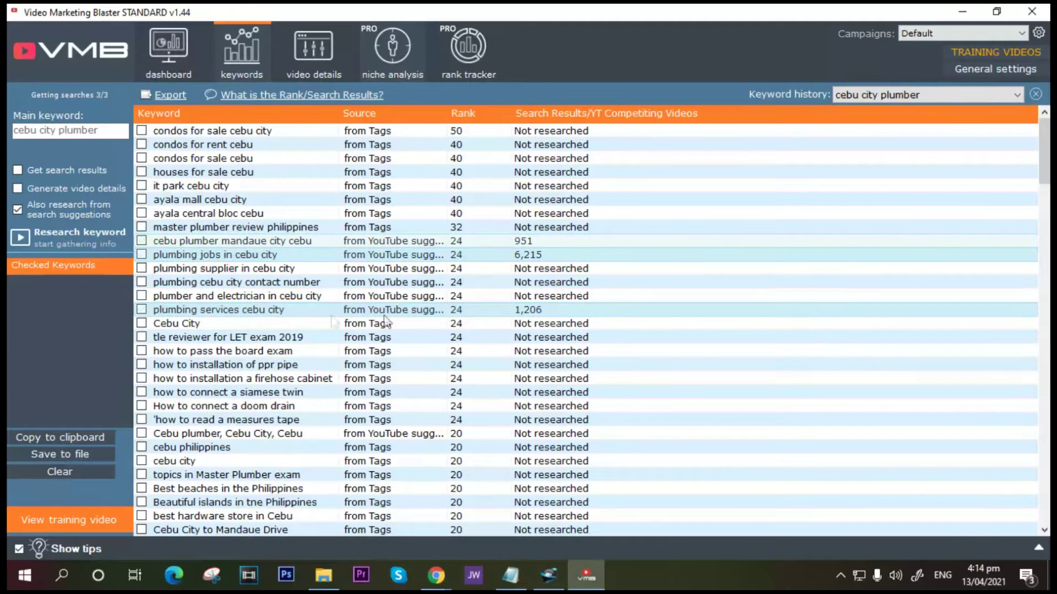
Step: Reduce the checked keywords to only "plumbing services cebu city" and copy it to the clipboard
click(141, 310)
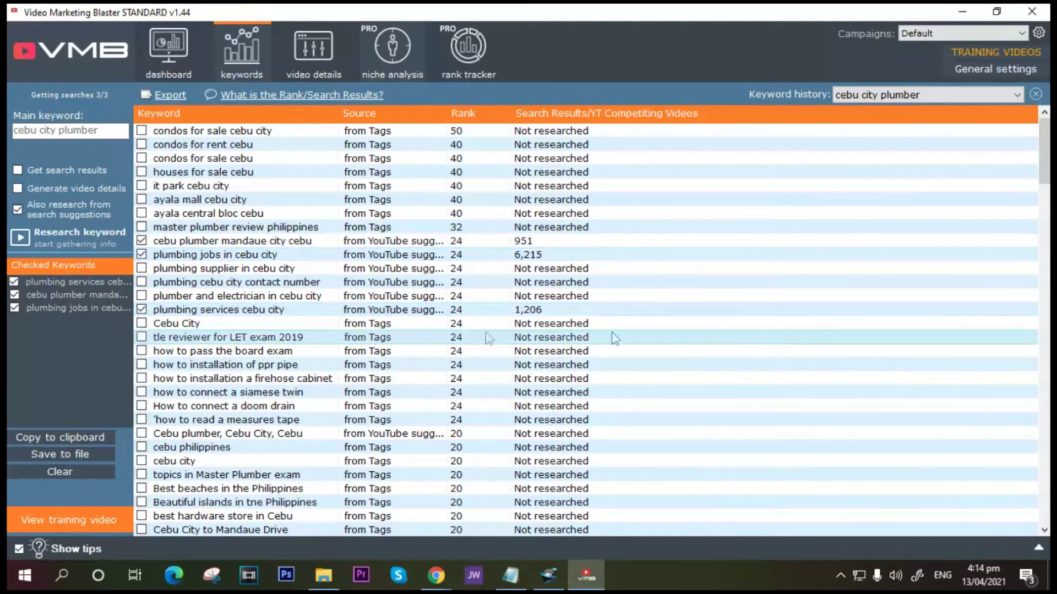
click(58, 472)
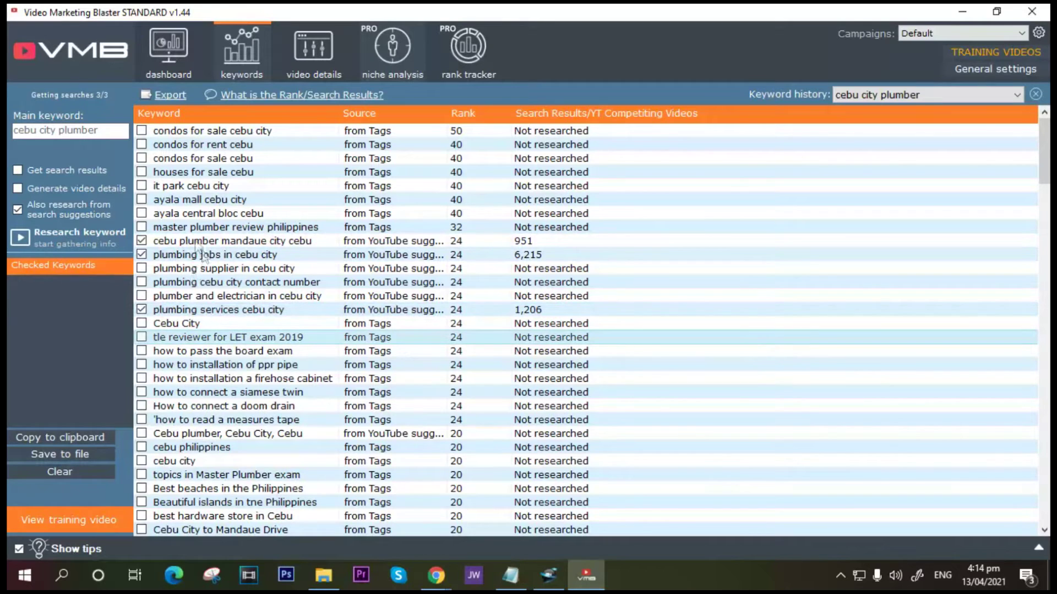
click(142, 256)
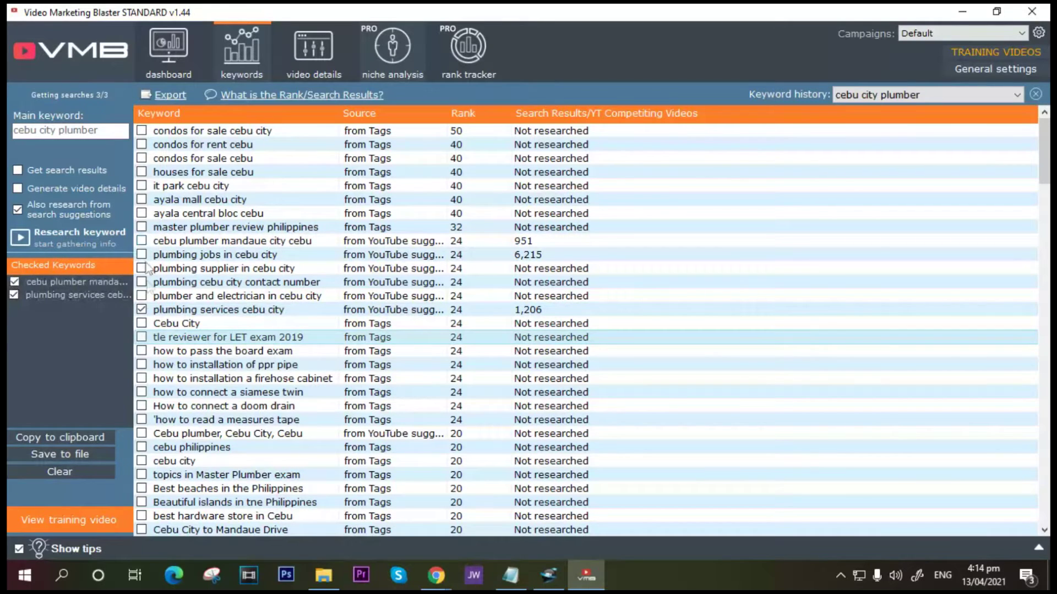
click(77, 469)
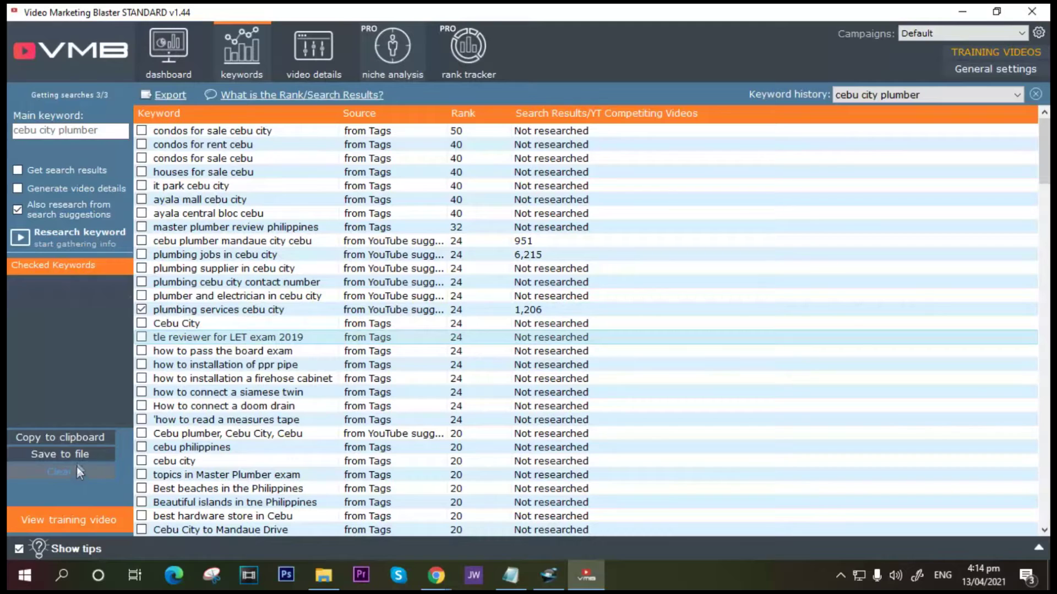
click(142, 310)
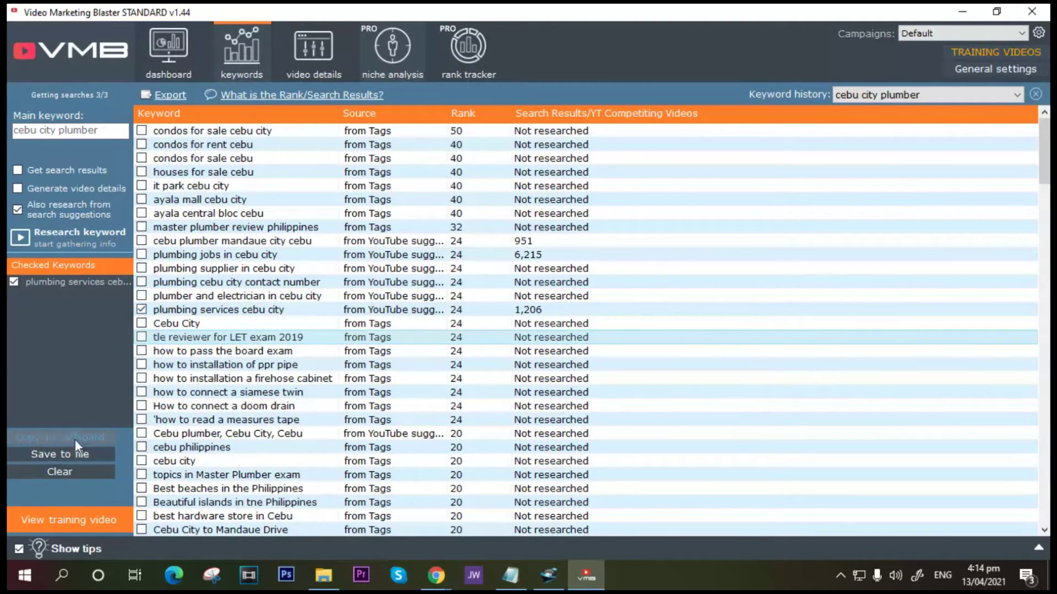
click(49, 439)
Step: Auto-generate video details from competitors for the main keyword "plumbing services cebu city"
click(314, 53)
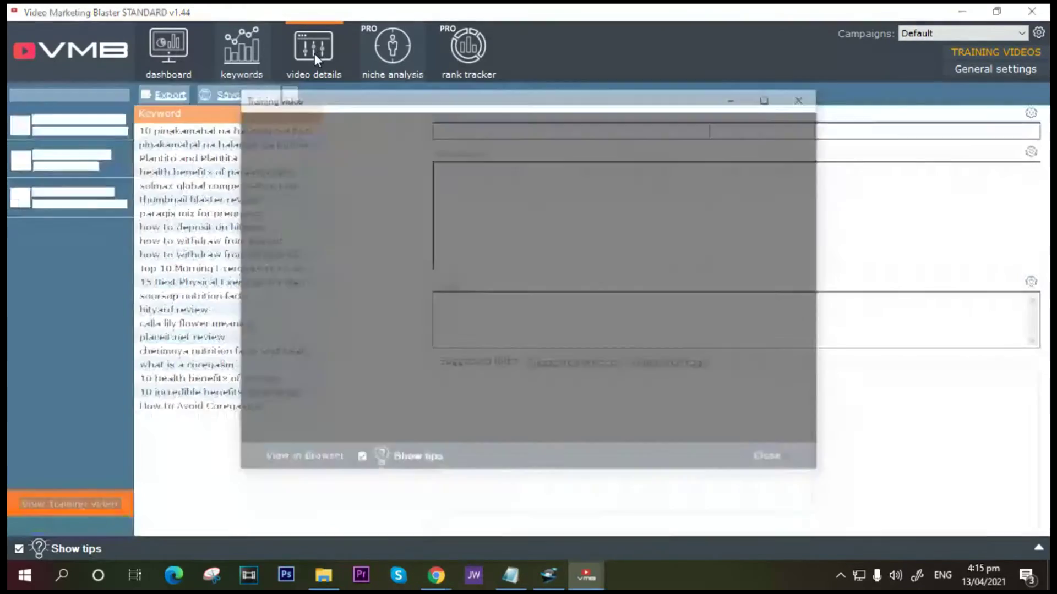
click(802, 97)
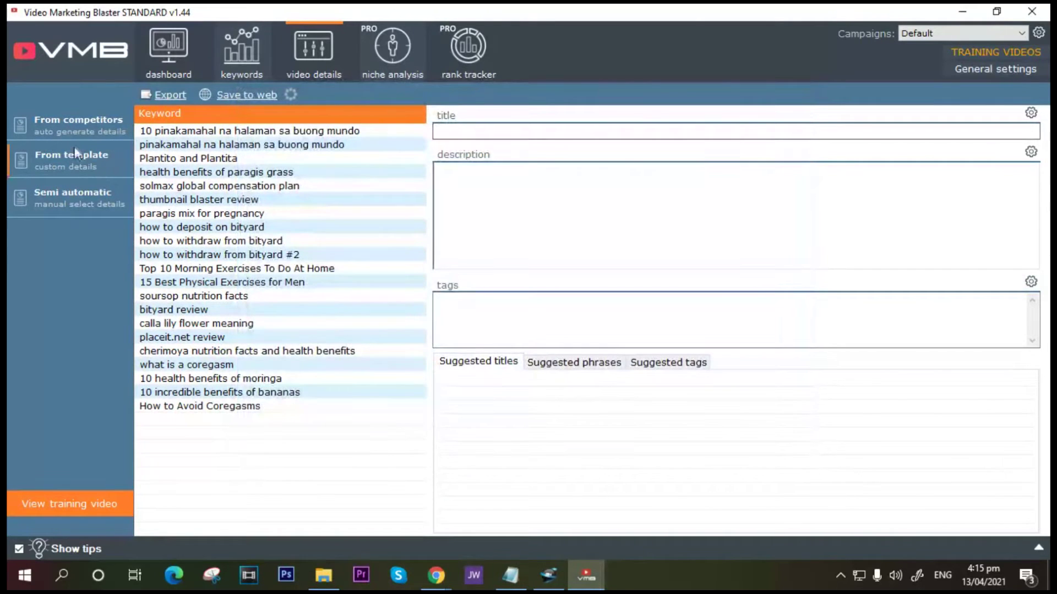
click(61, 122)
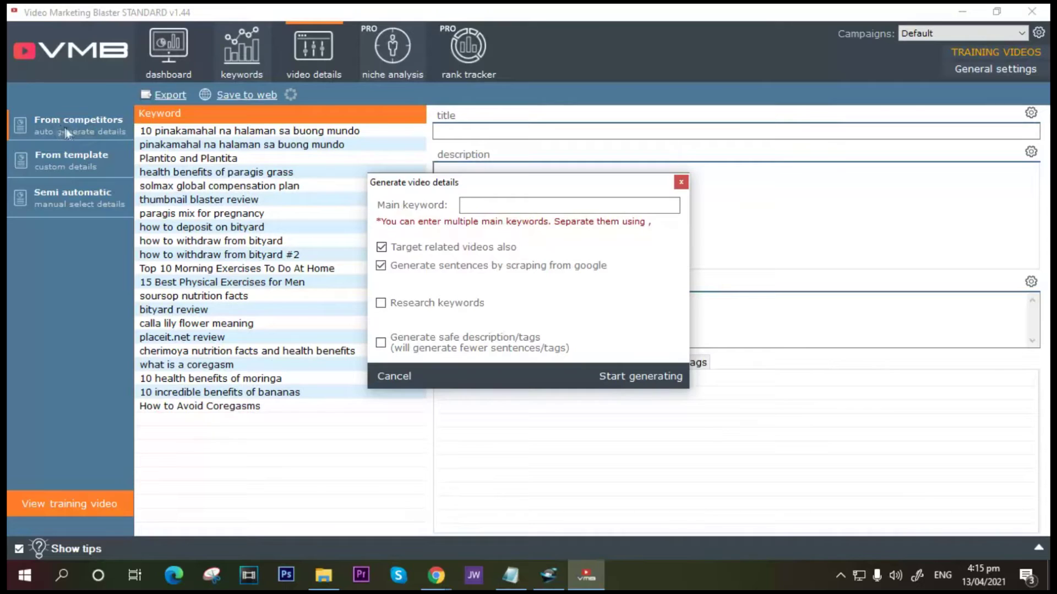
click(487, 206)
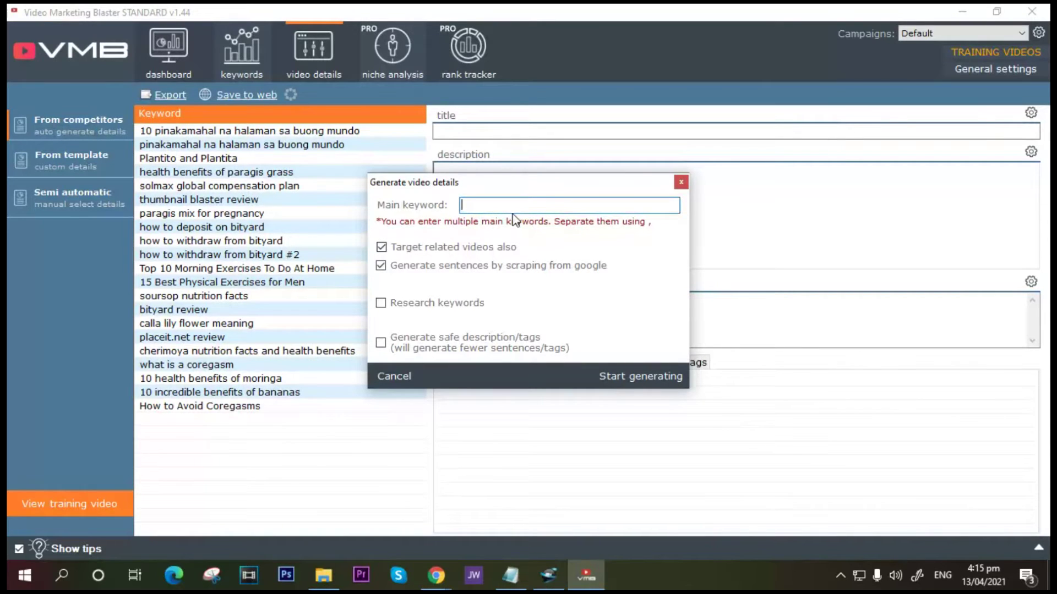
text(plumbing services cebu city)
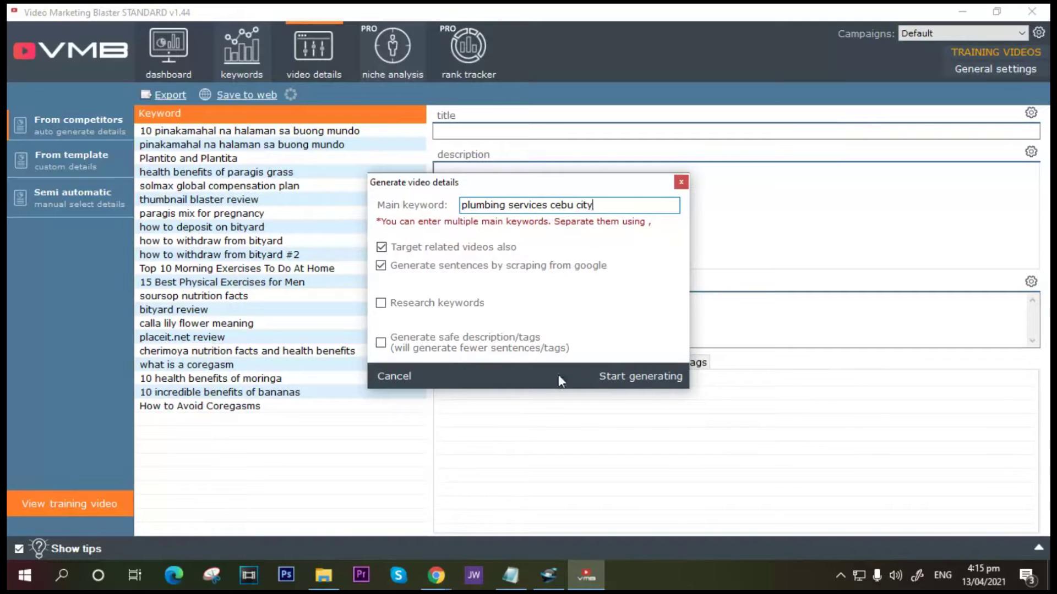
click(636, 374)
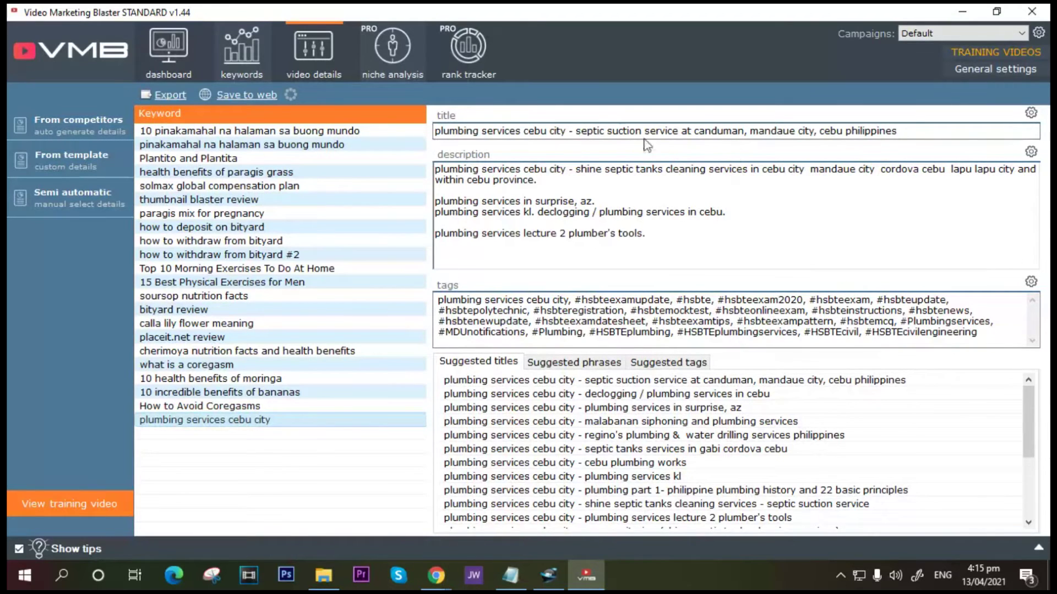
Step: Examine the generated video title and the suggested titles for "plumbing services cebu city"
drag(576, 130, 897, 131)
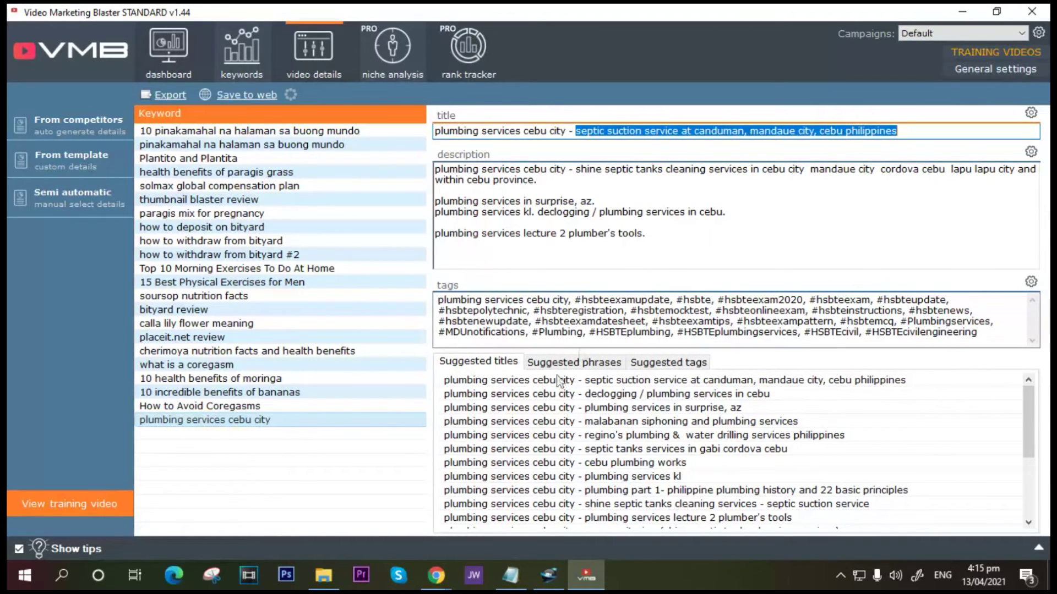
click(466, 365)
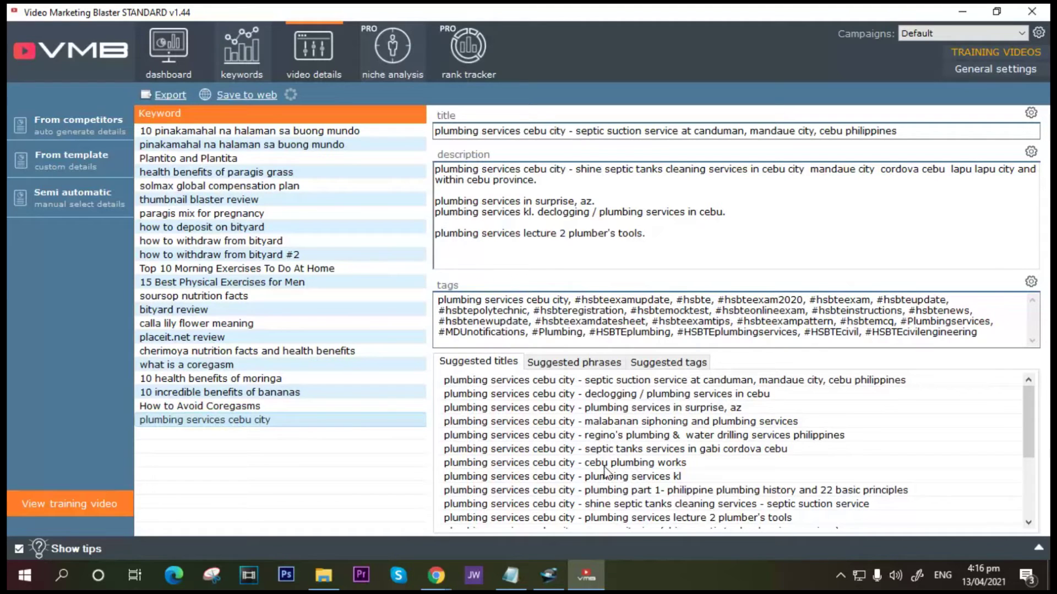
Step: Set the video title to the suggested "plumbing services cebu city - declogging / plumbing services in cebu"
drag(1022, 421, 1023, 455)
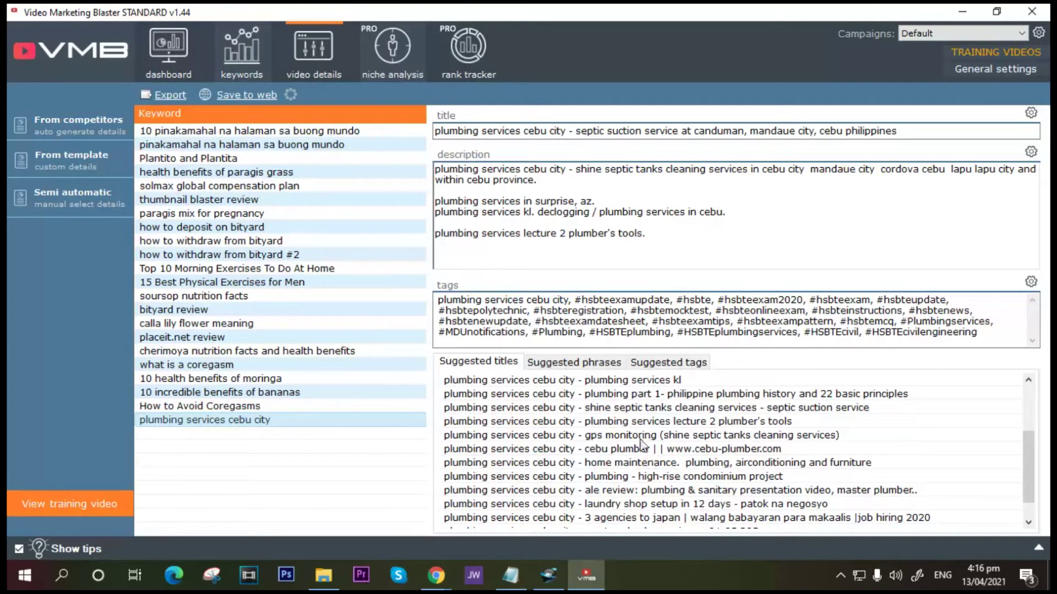
scroll(641, 443, up, 1)
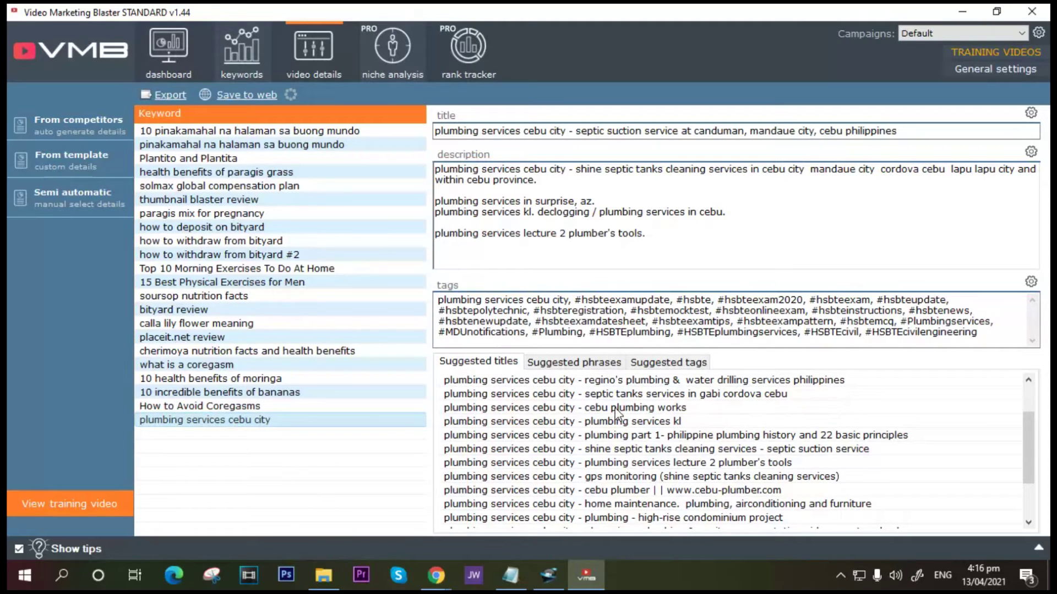
scroll(619, 410, up, 2)
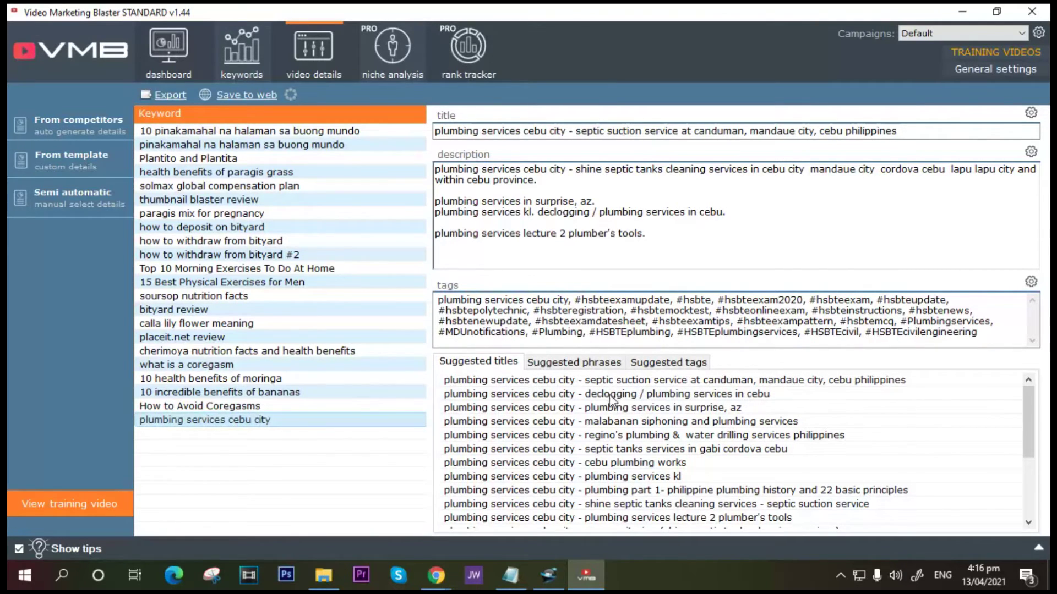
click(610, 396)
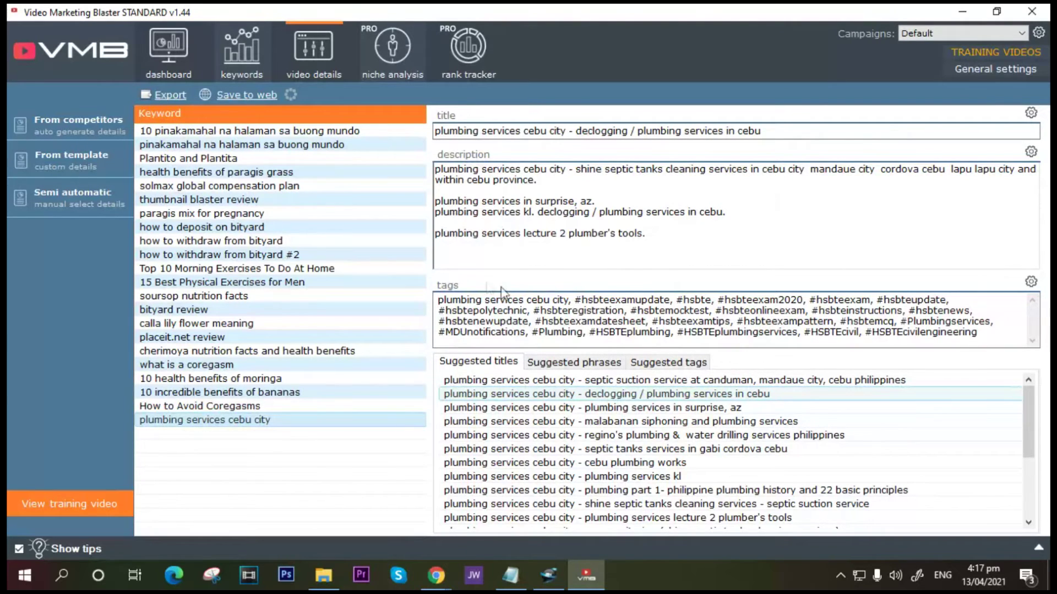
Step: Review the title, description and tags for "plumbing services cebu city", highlighting the text of each field in turn
drag(711, 131, 390, 153)
click(689, 241)
key(ctrl+a)
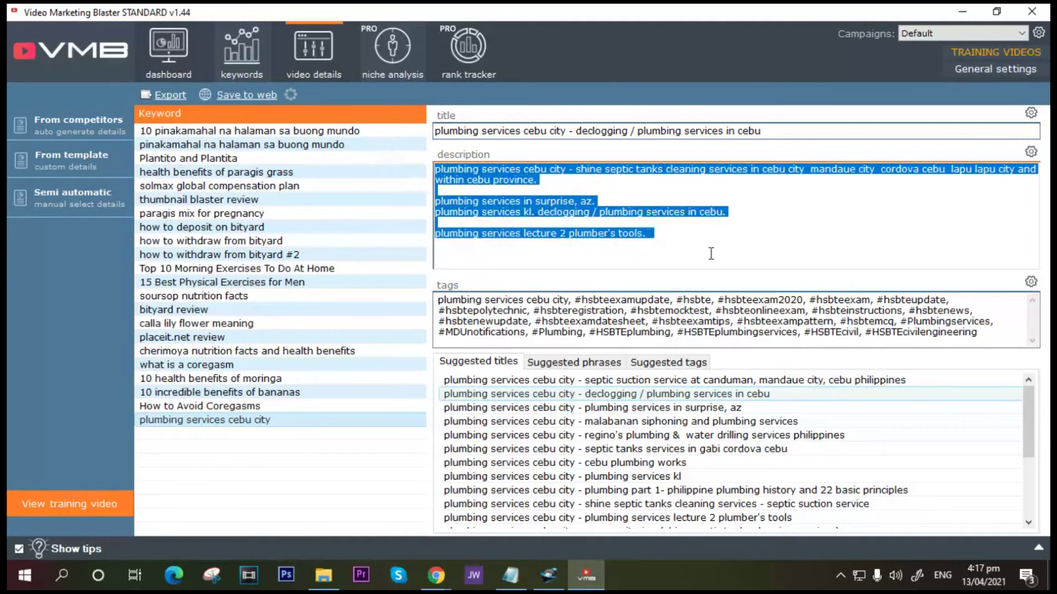
click(709, 251)
drag(440, 301, 979, 333)
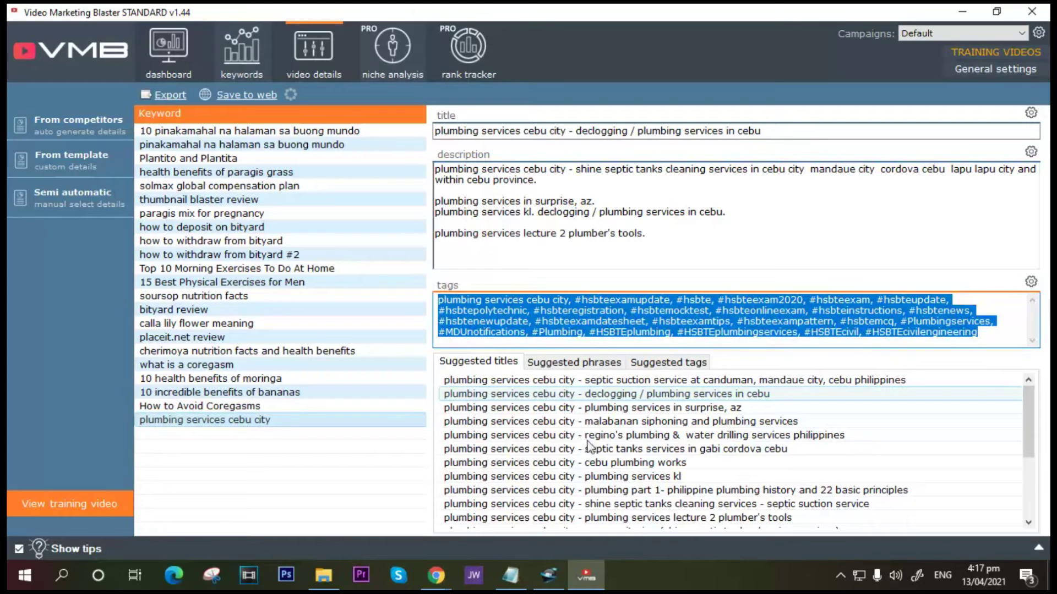
Step: Add the suggested tags "plumbing services cebu city", "Cebu Septic Services" and "cleaning services in cebu city", and review the full tag text
click(668, 361)
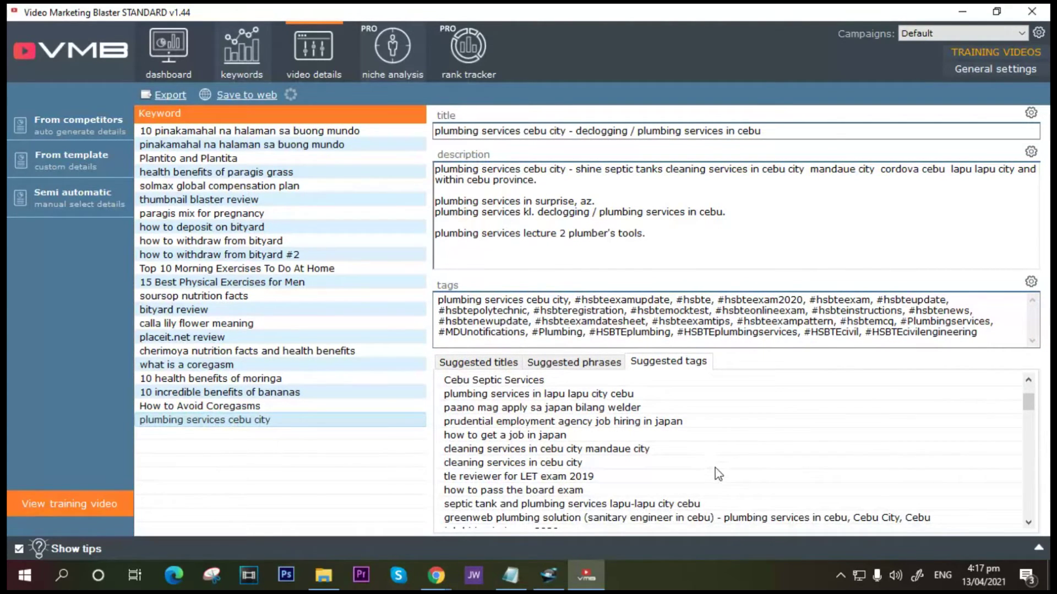
scroll(716, 469, up, 1)
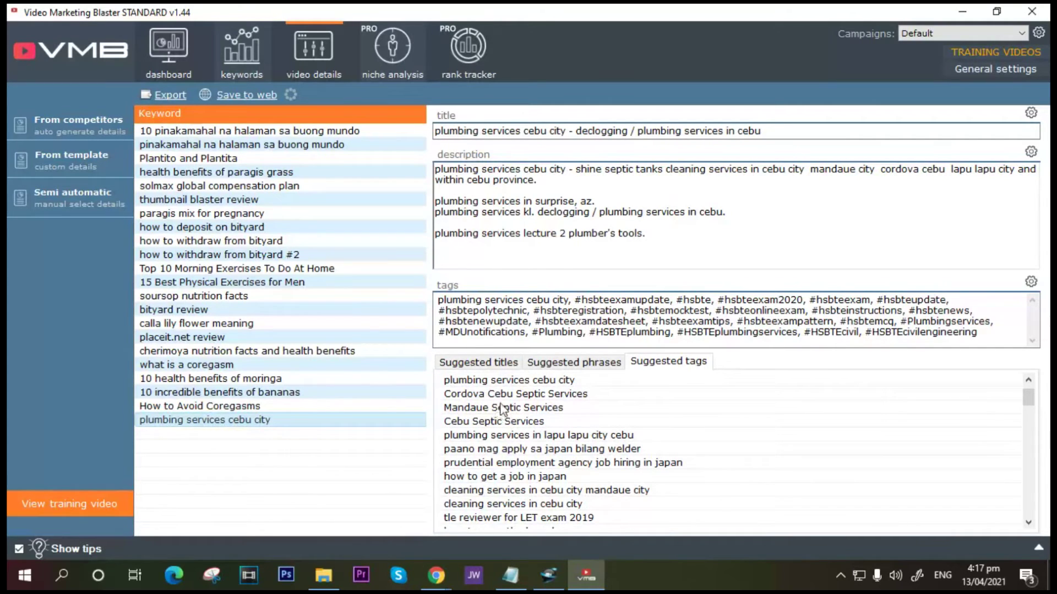
scroll(570, 440, up, 1)
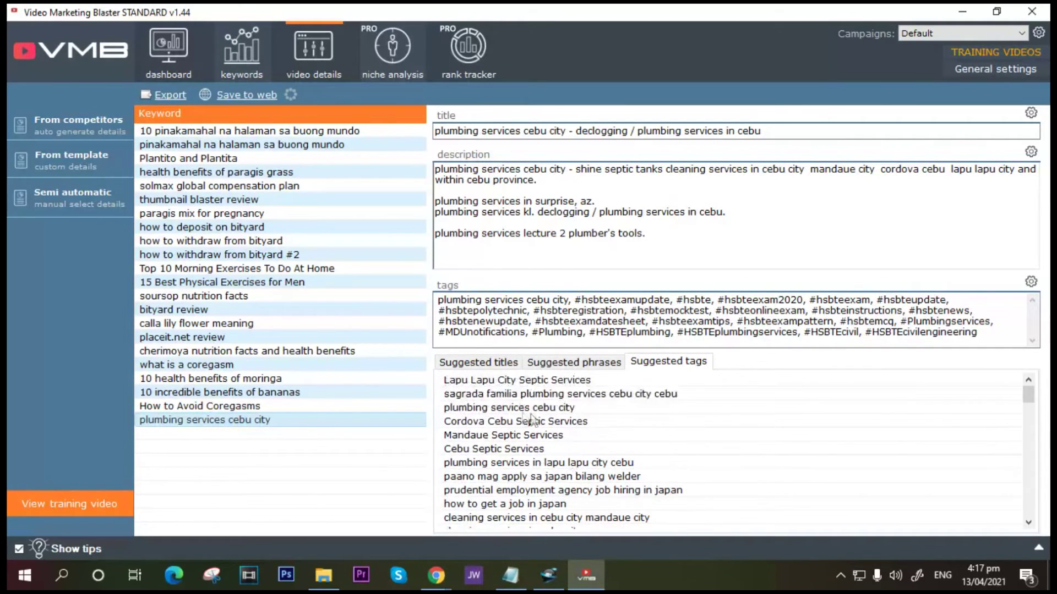
double_click(519, 410)
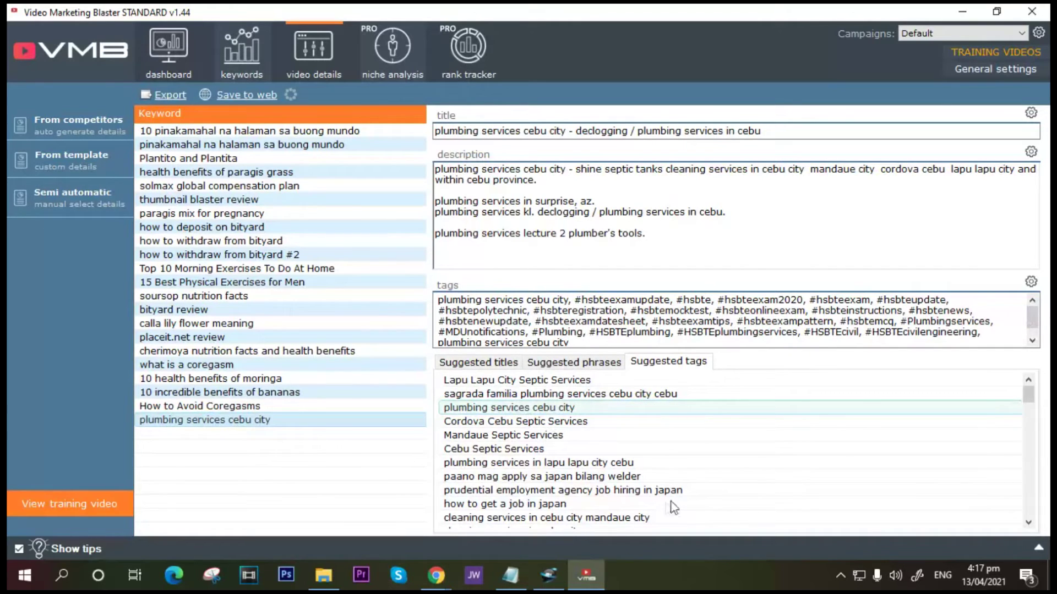
click(492, 450)
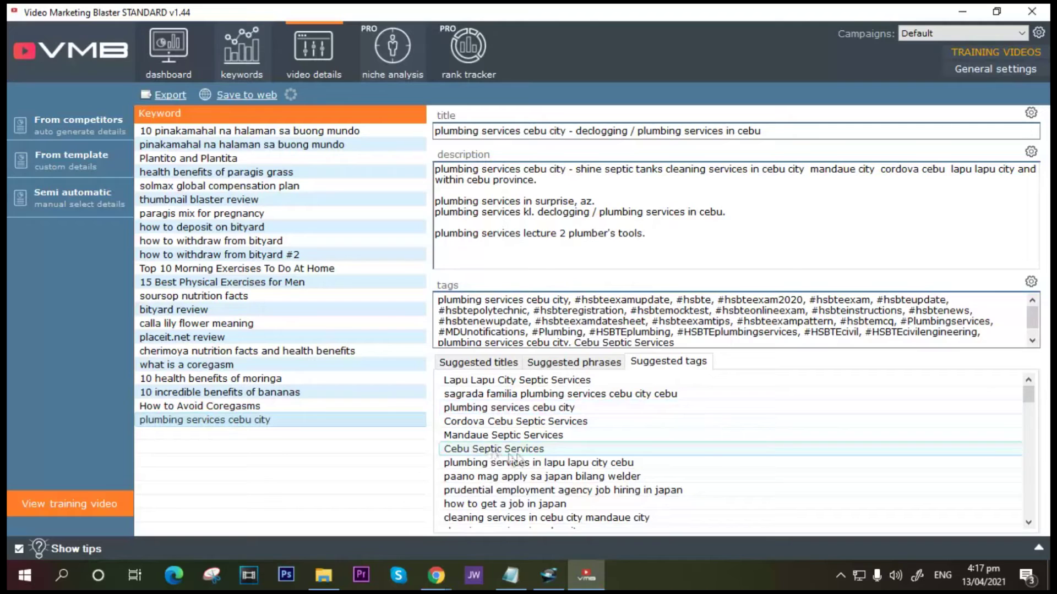
scroll(762, 483, down, 2)
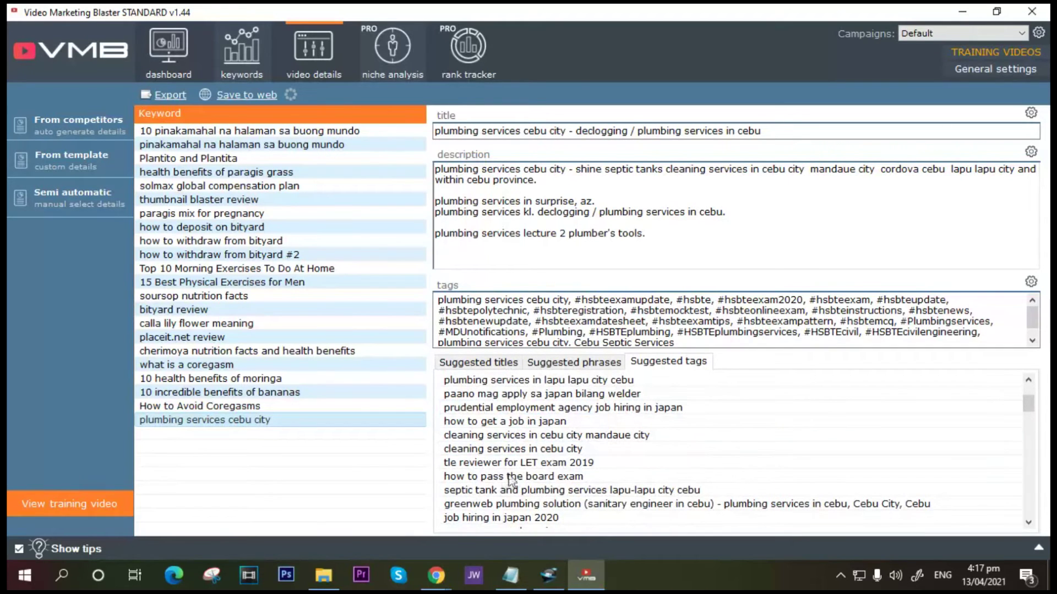
click(514, 450)
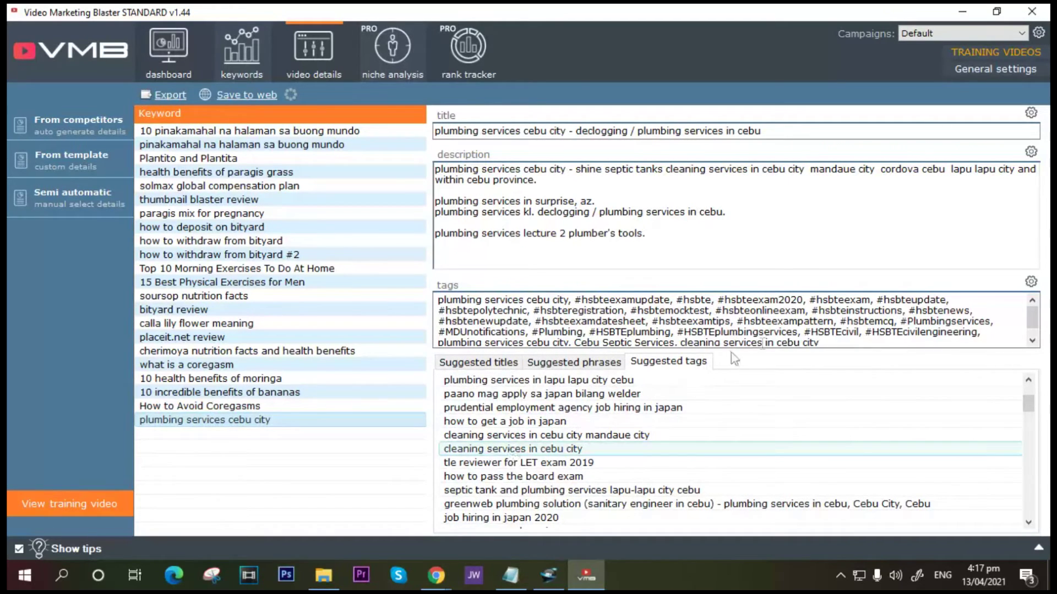
click(890, 344)
key(ctrl+a)
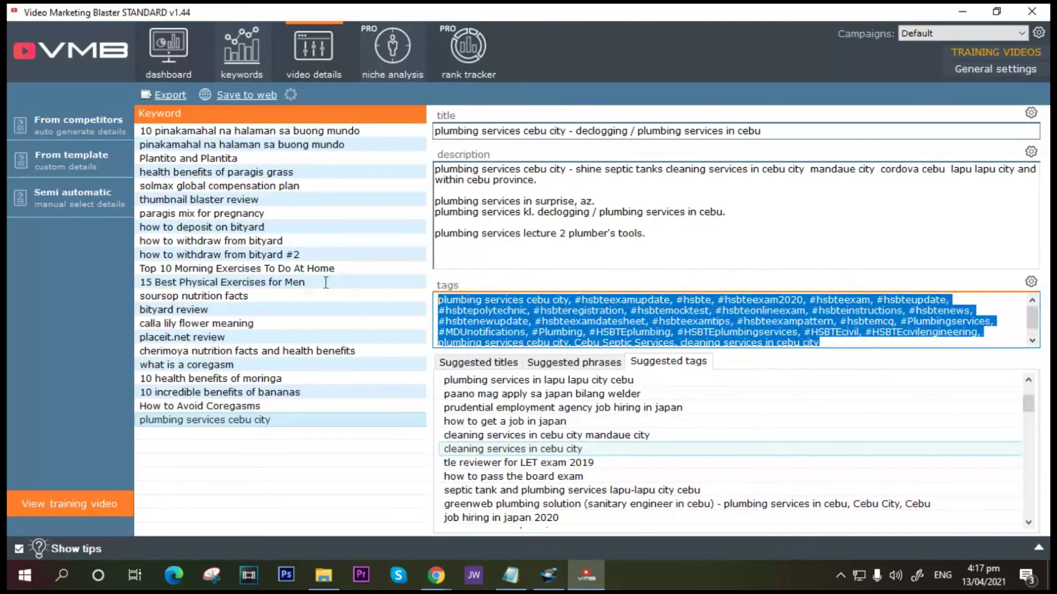
click(849, 342)
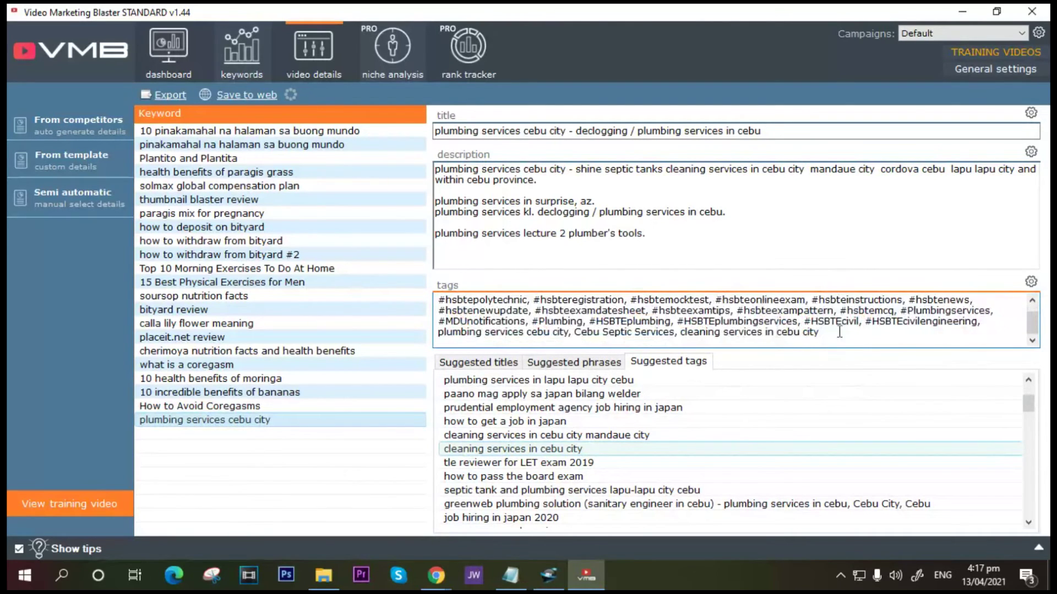
key(ctrl+a)
click(833, 453)
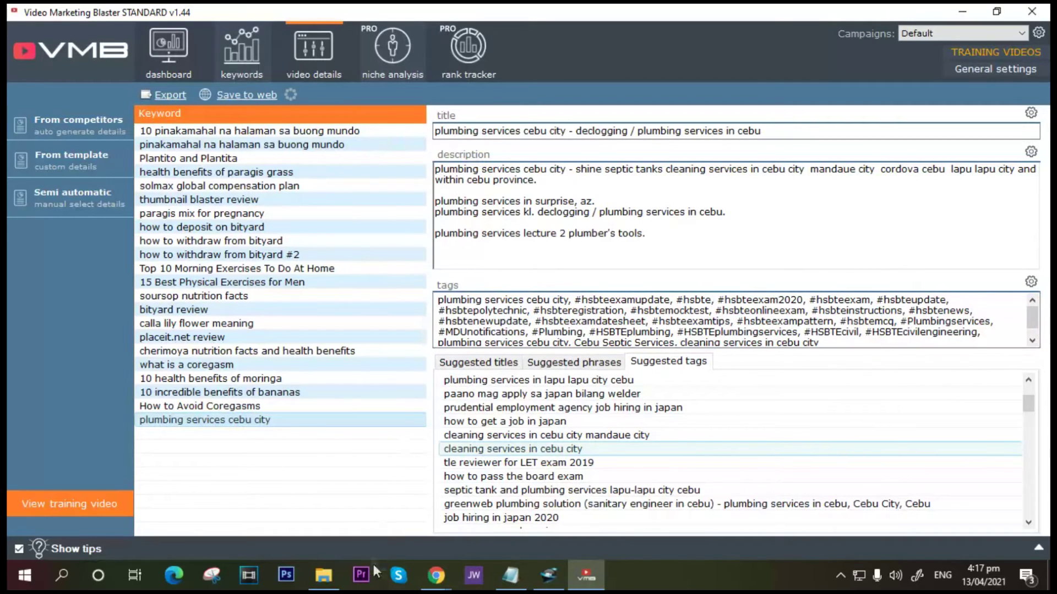
Step: Switch to the Notepad keyword list and copy "cebu city electrician"
click(510, 575)
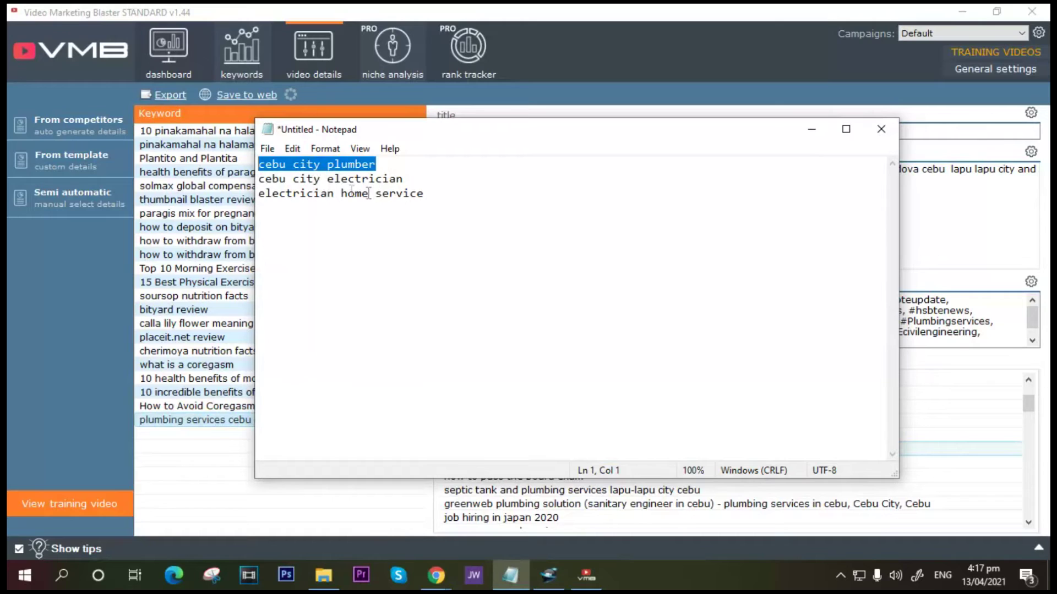
drag(431, 193, 259, 193)
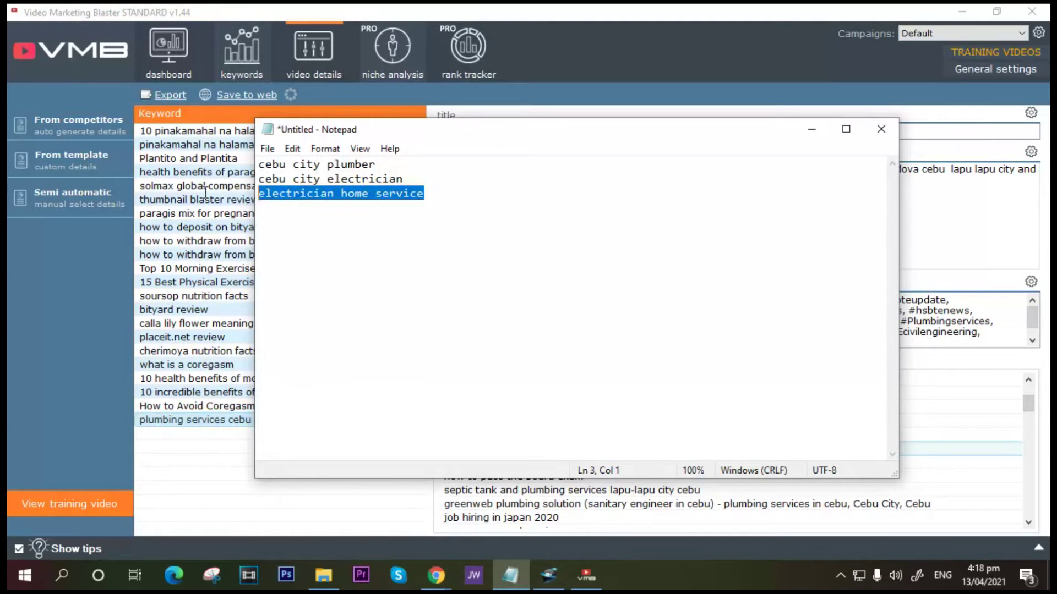
click(425, 197)
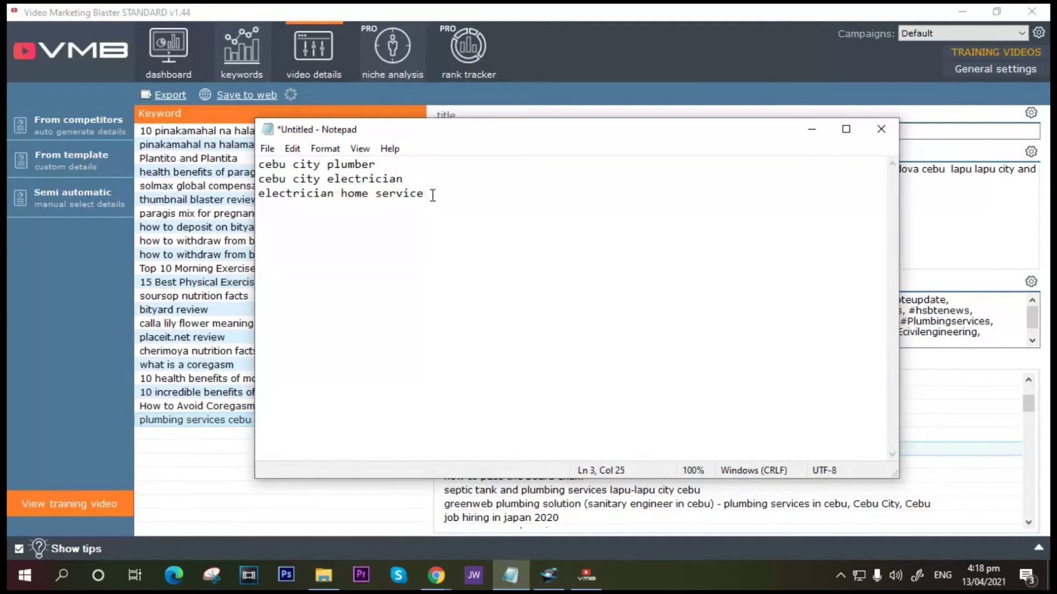
drag(408, 180, 258, 179)
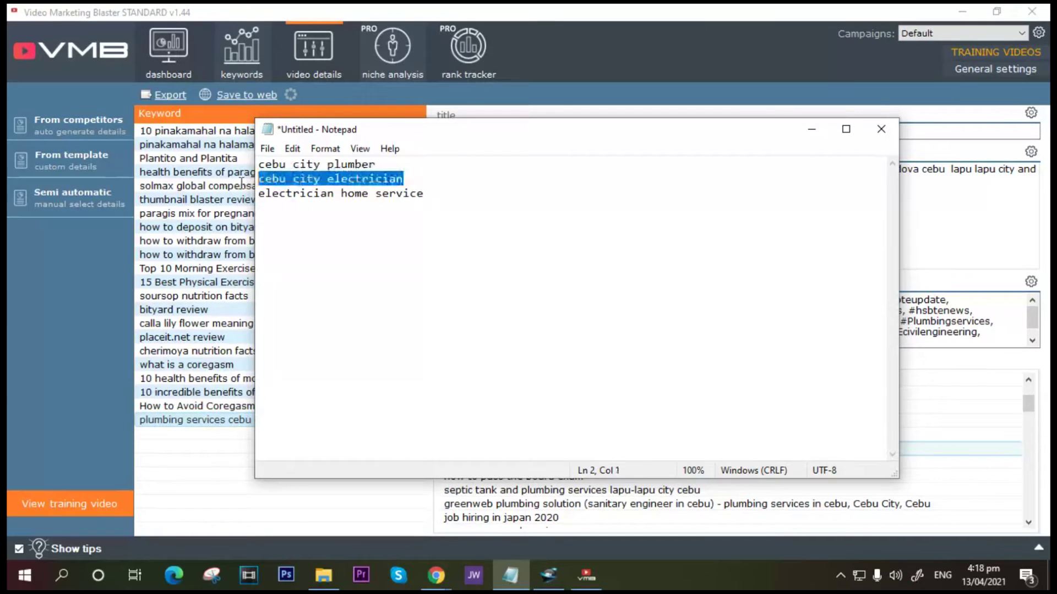
right_click(333, 181)
click(171, 231)
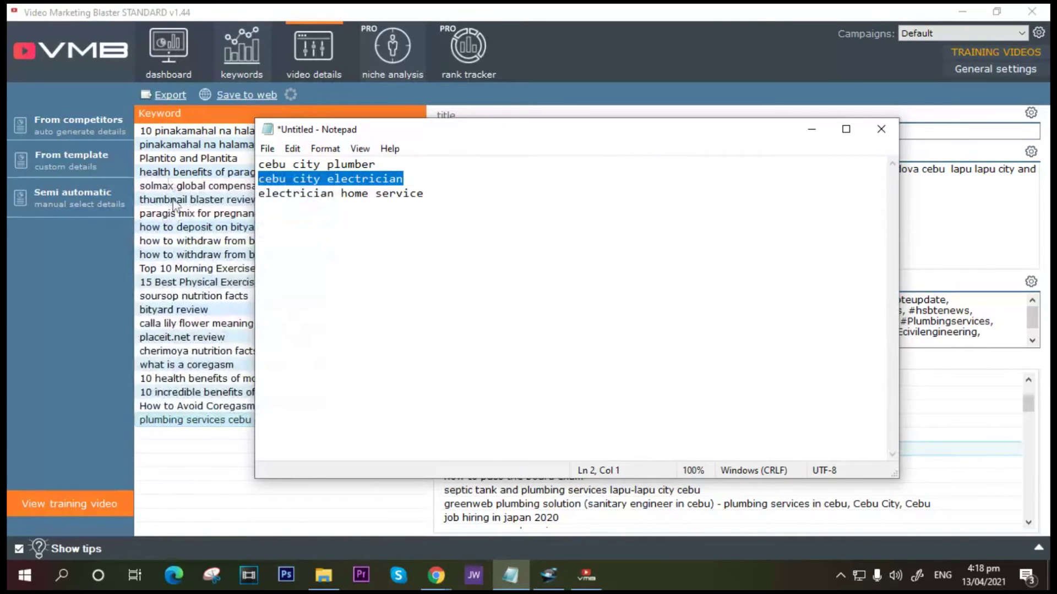
Step: Return to keyword research in Video Marketing Blaster, dismiss the training video and research the main keyword "cebu city electrician"
click(242, 54)
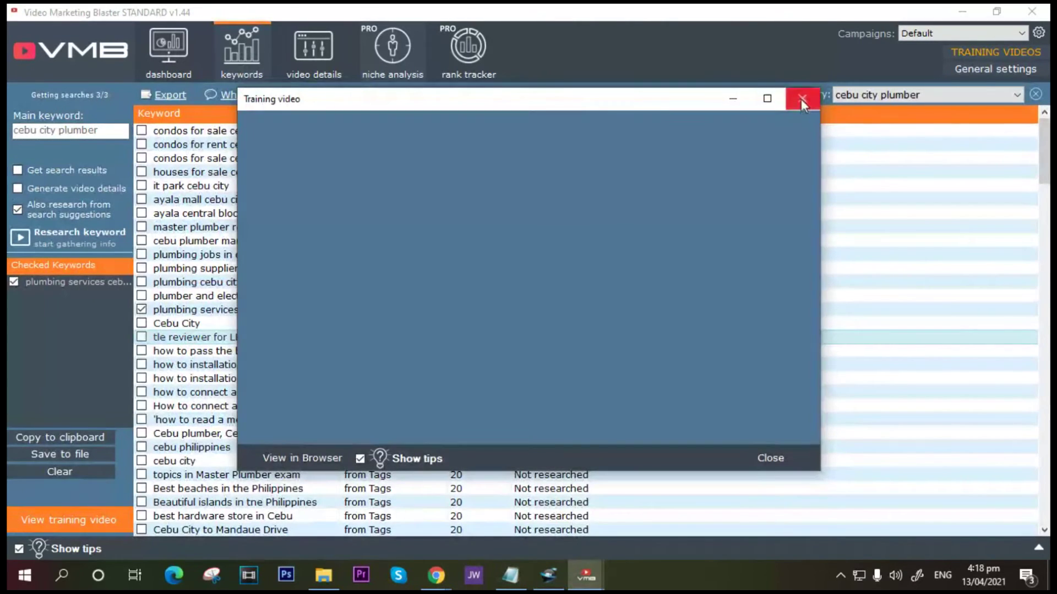
click(799, 98)
drag(127, 131, 12, 131)
key(ctrl+v)
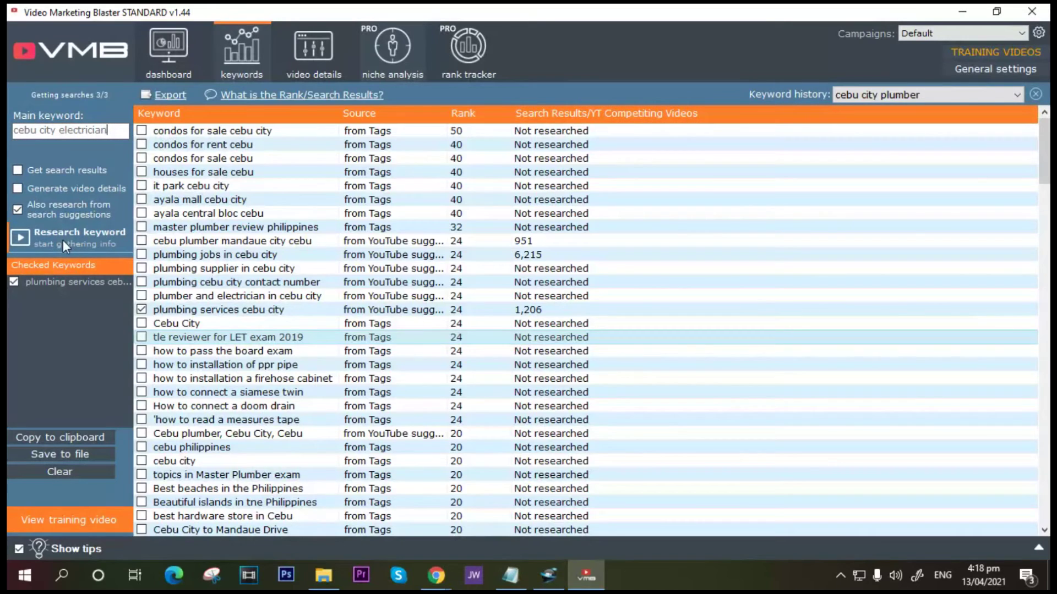
click(63, 240)
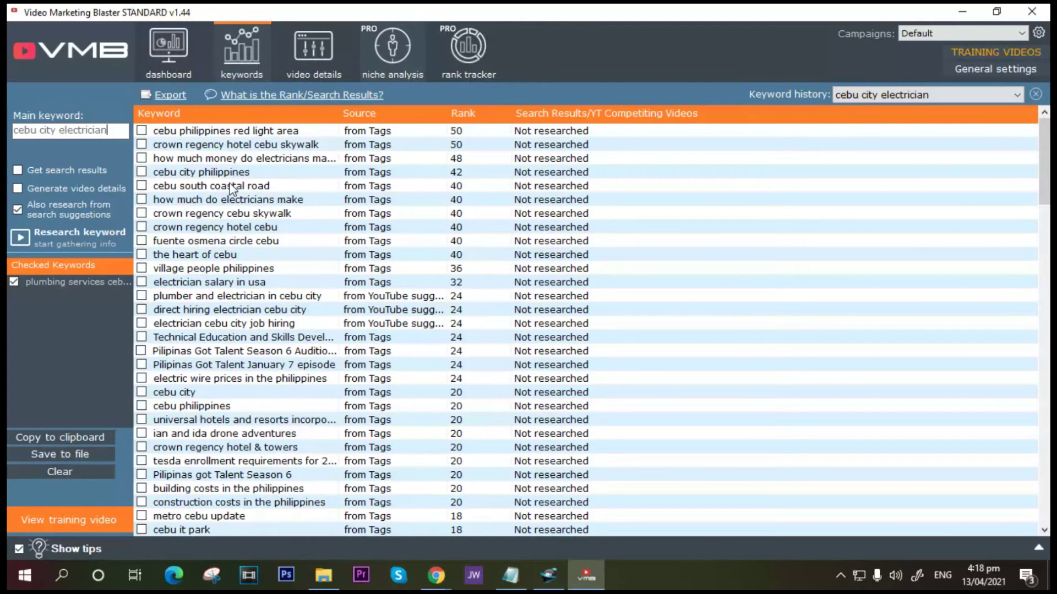
Step: Find "electrician cebu city" in the keyword list and get its search results
scroll(255, 201, down, 2)
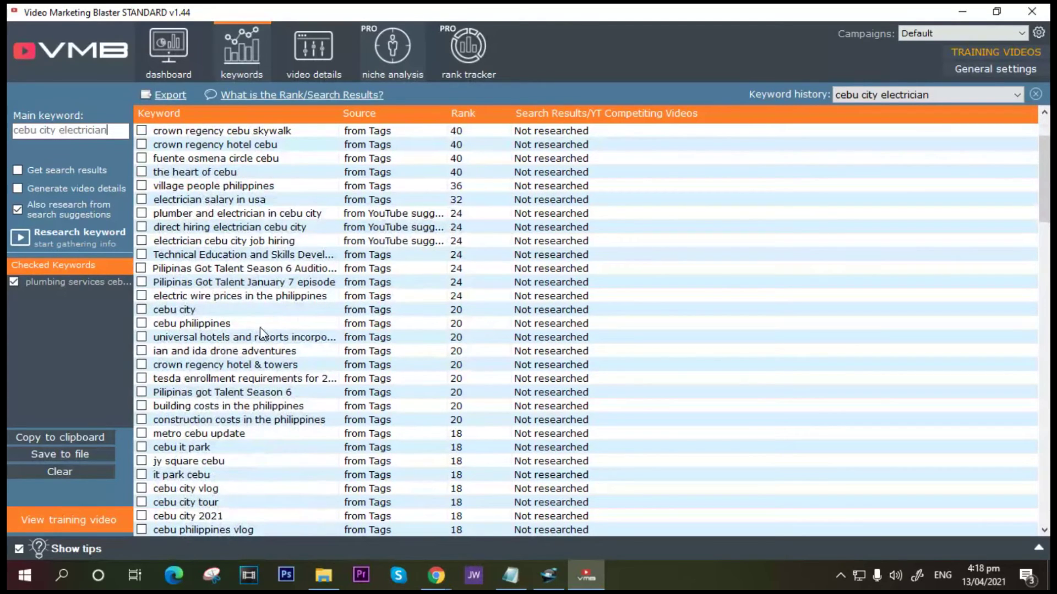
scroll(285, 385, down, 1)
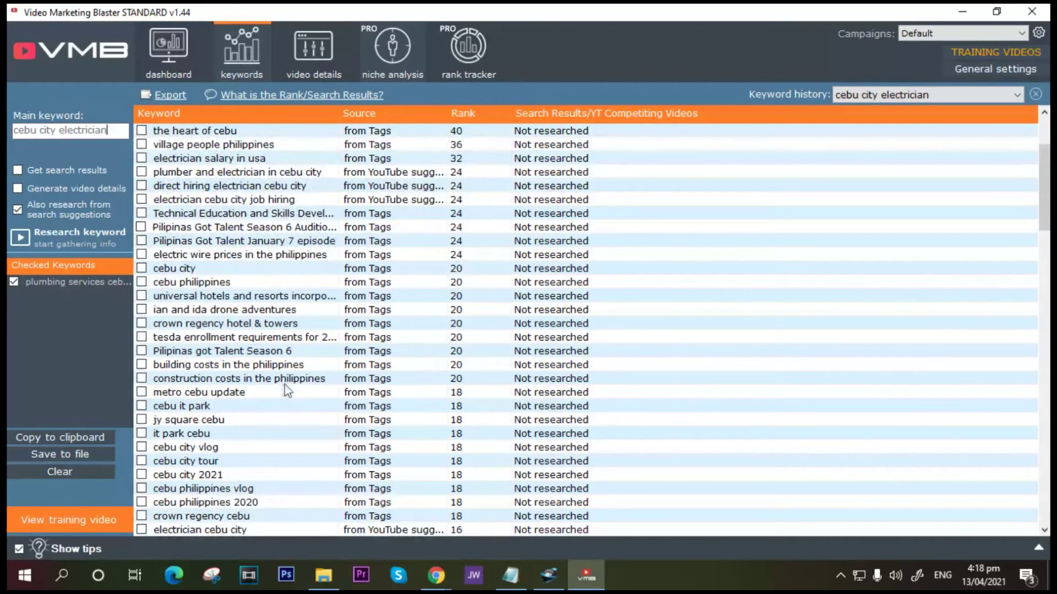
scroll(278, 392, down, 3)
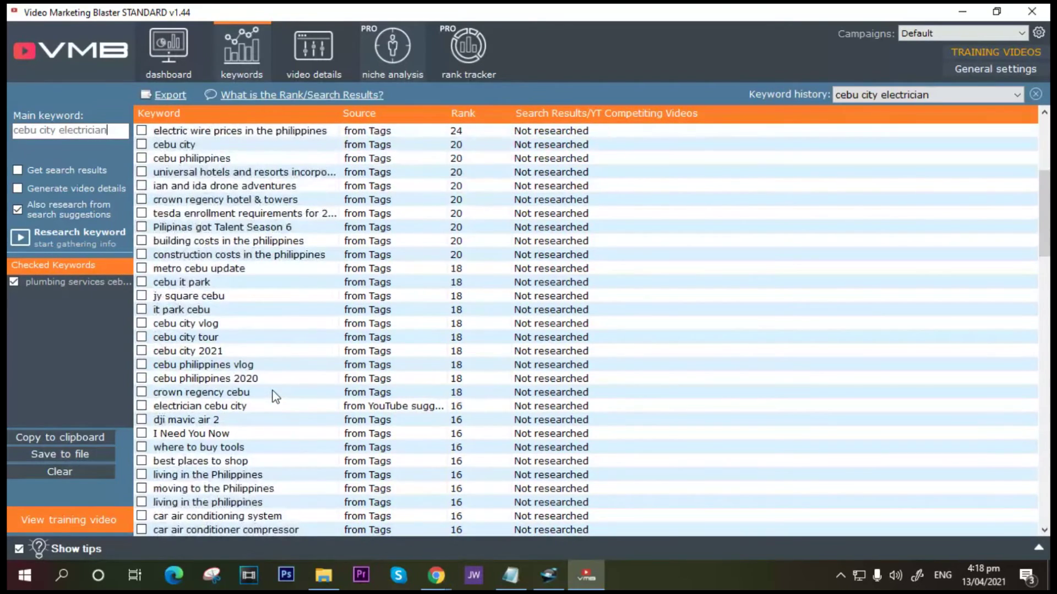
scroll(276, 396, down, 1)
scroll(276, 395, down, 2)
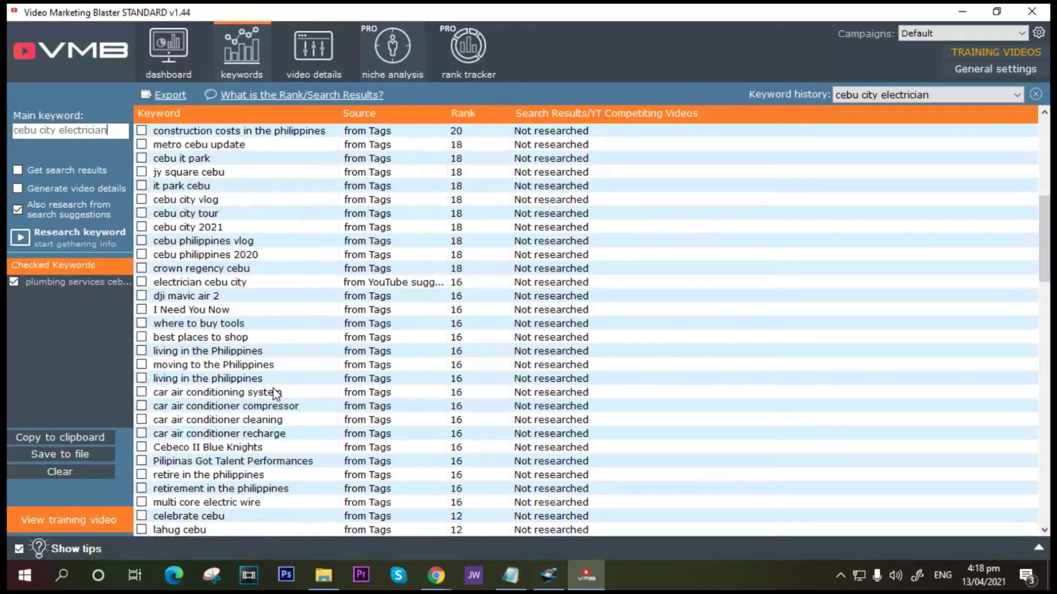
scroll(212, 352, down, 2)
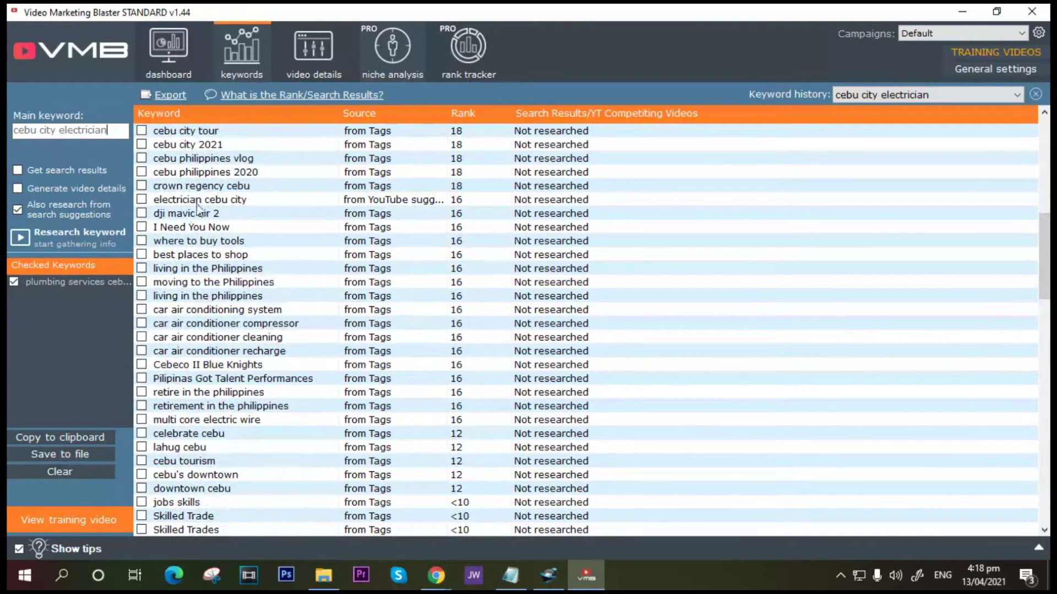
click(224, 200)
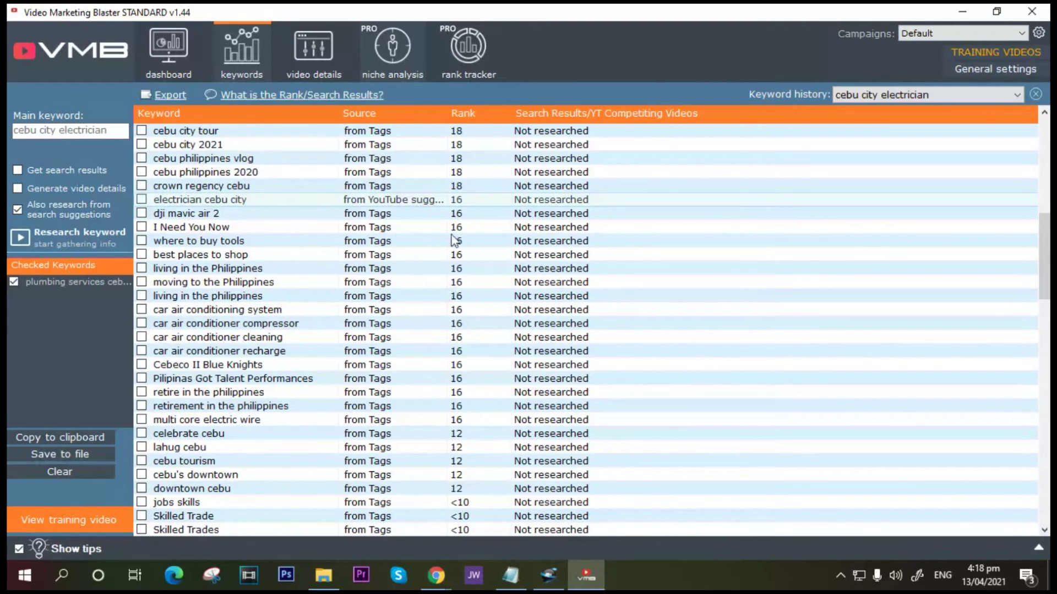
right_click(401, 202)
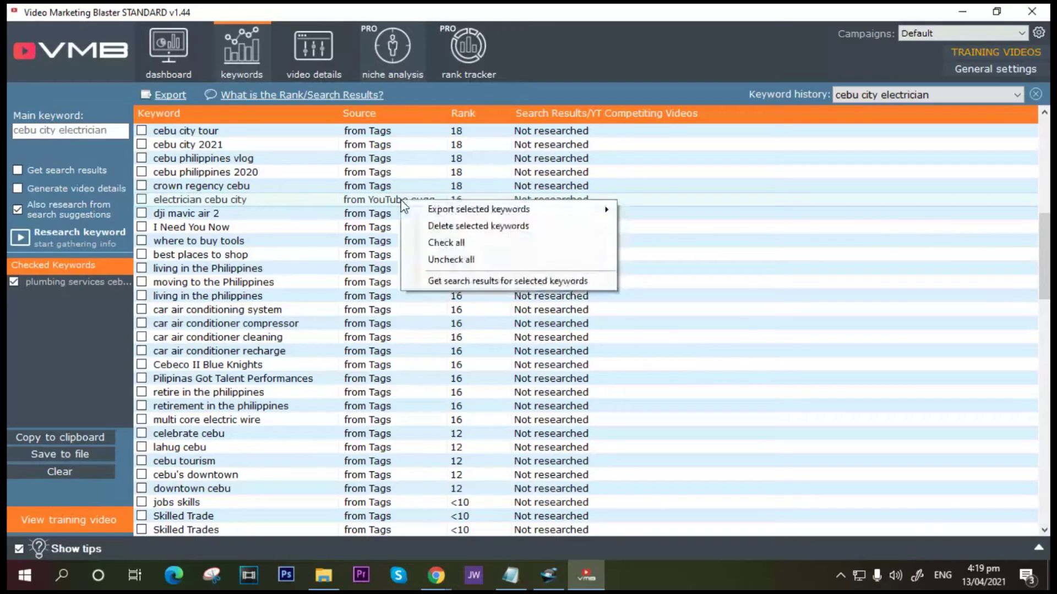
click(498, 282)
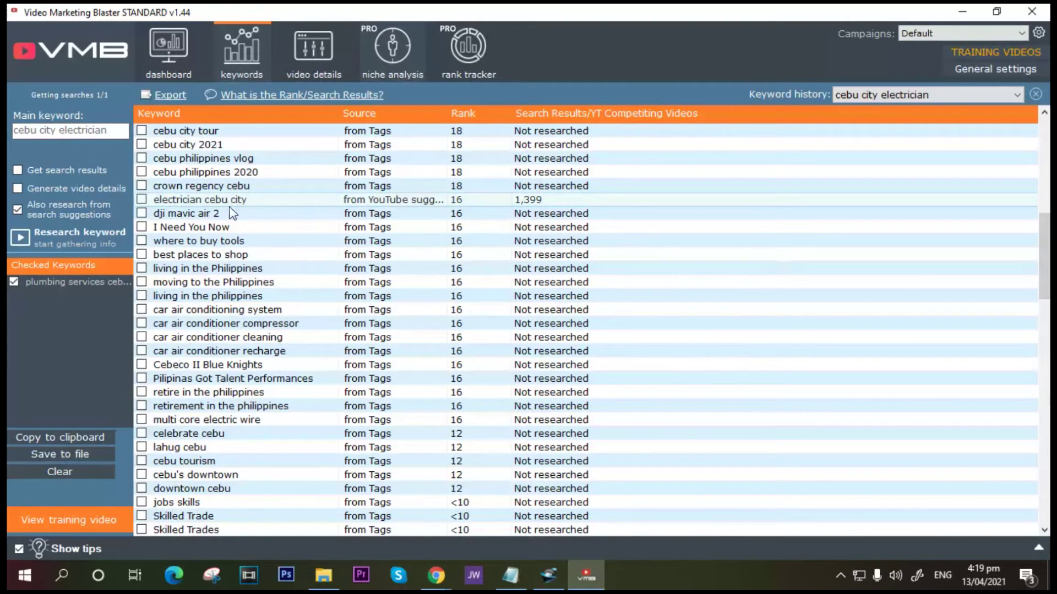
Step: Check the keyword "electrician cebu city" and copy the checked keywords to the clipboard
click(747, 270)
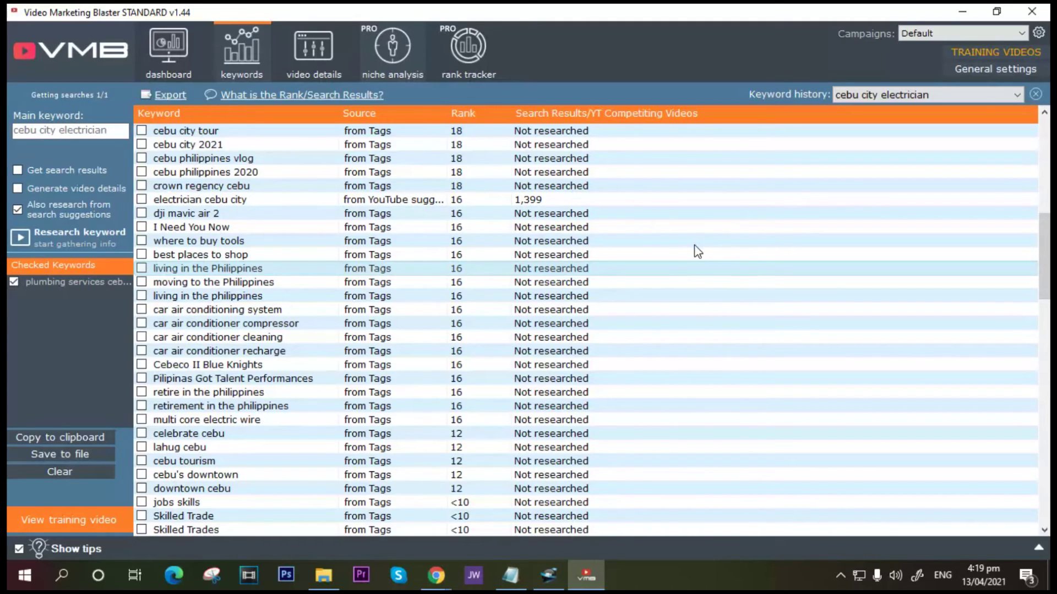
click(141, 199)
click(58, 438)
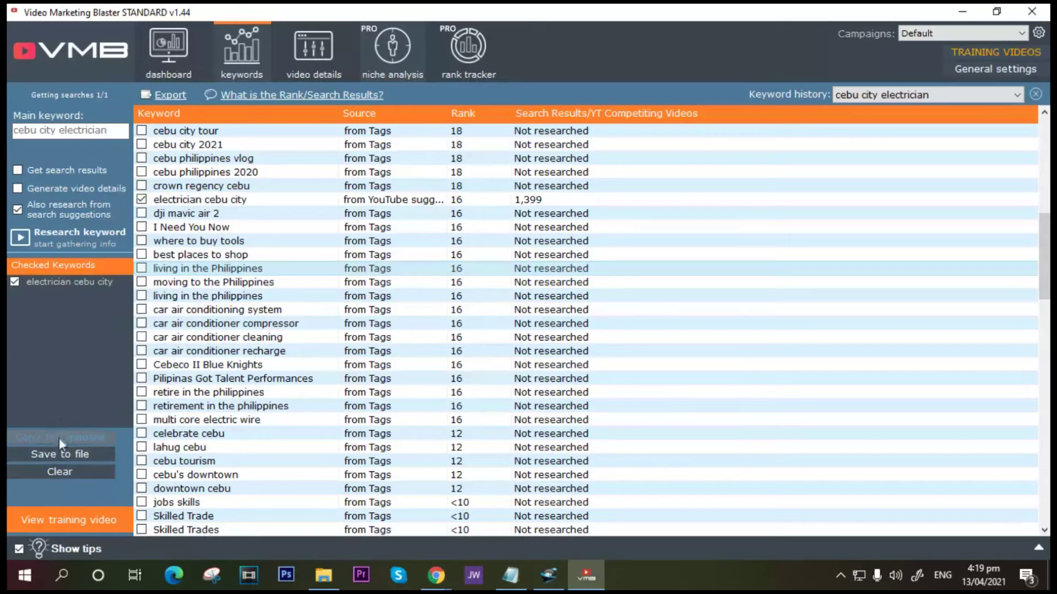
Step: Generate video details from competitors for "electrician cebu city" and use the suggested title "electrician cebu city - the heart of cebu city."
click(310, 59)
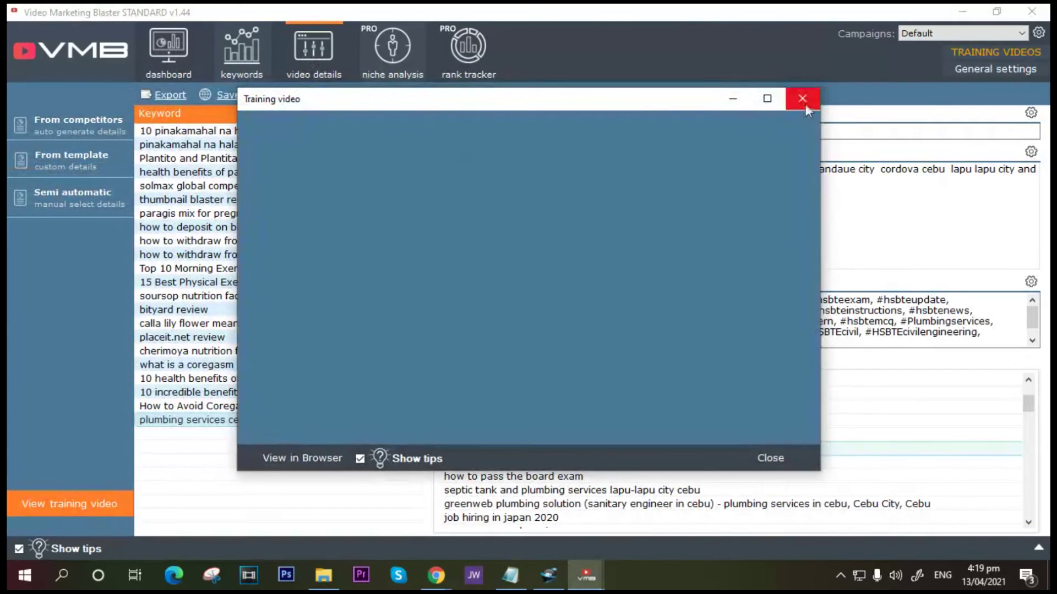
click(799, 100)
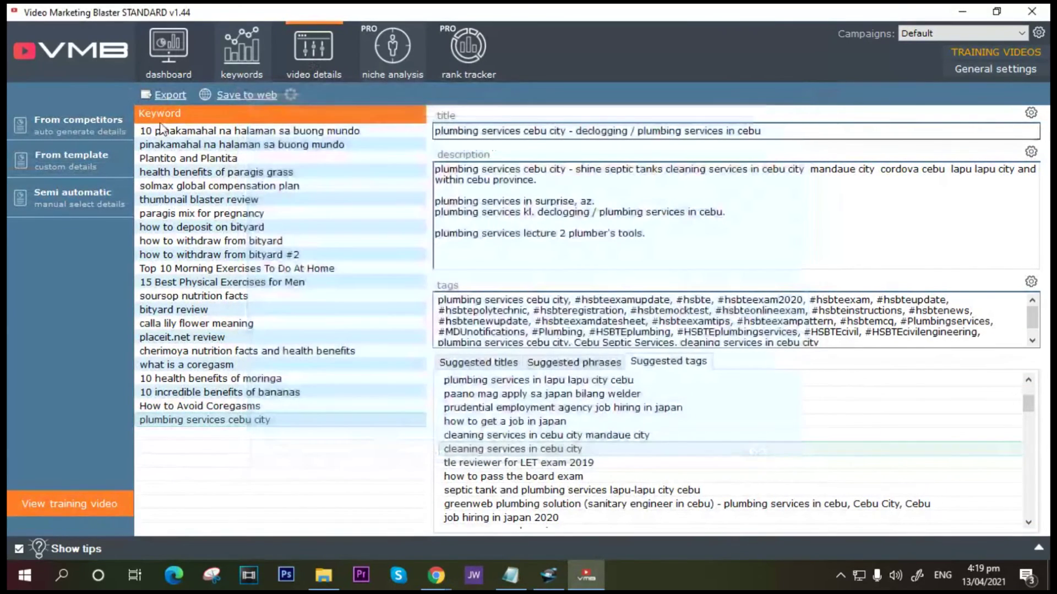
click(63, 124)
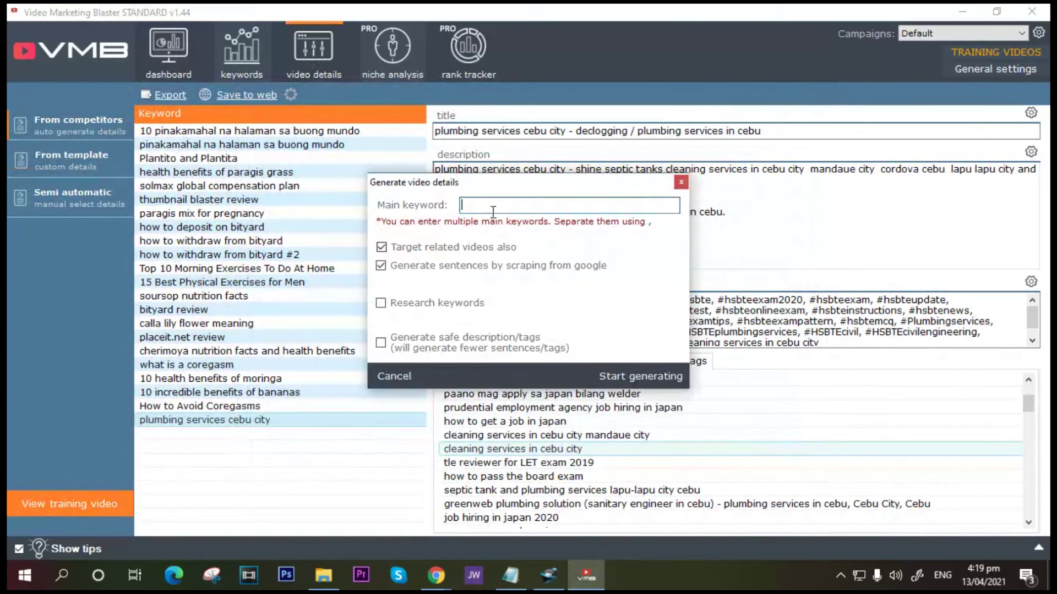
key(ctrl+v)
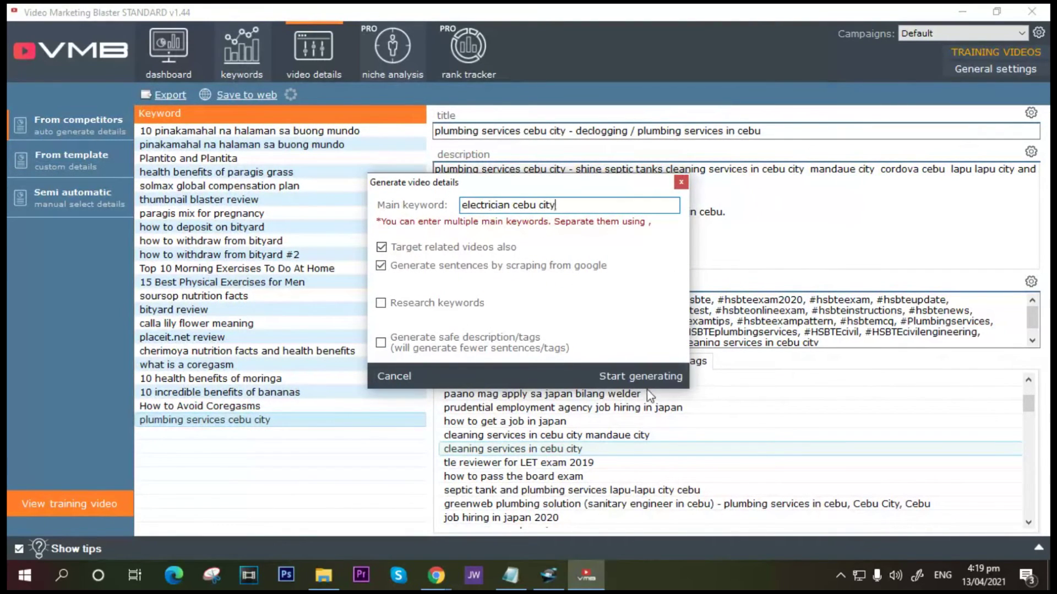
click(640, 376)
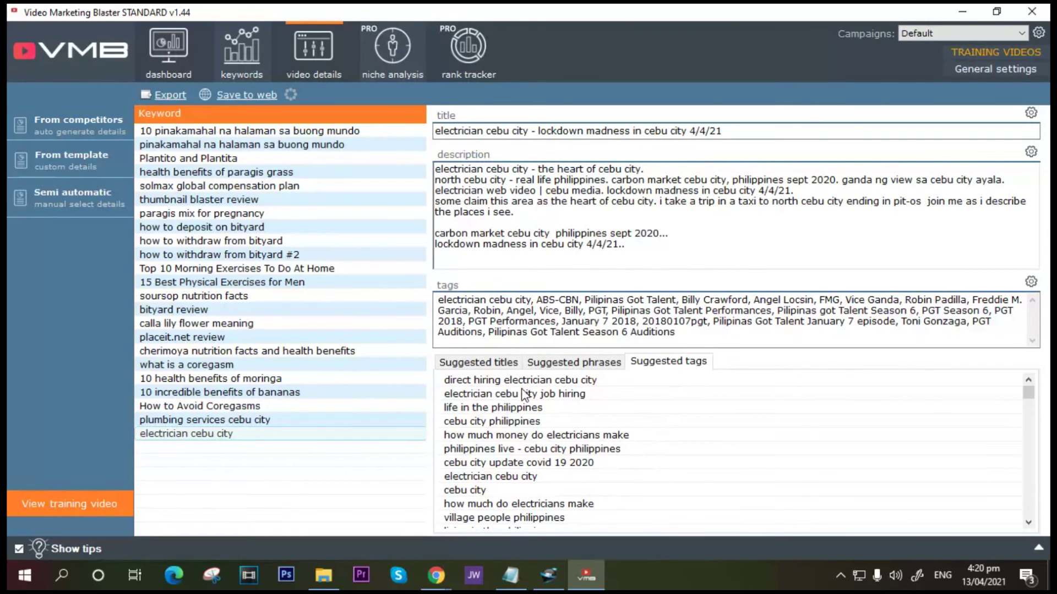
click(478, 361)
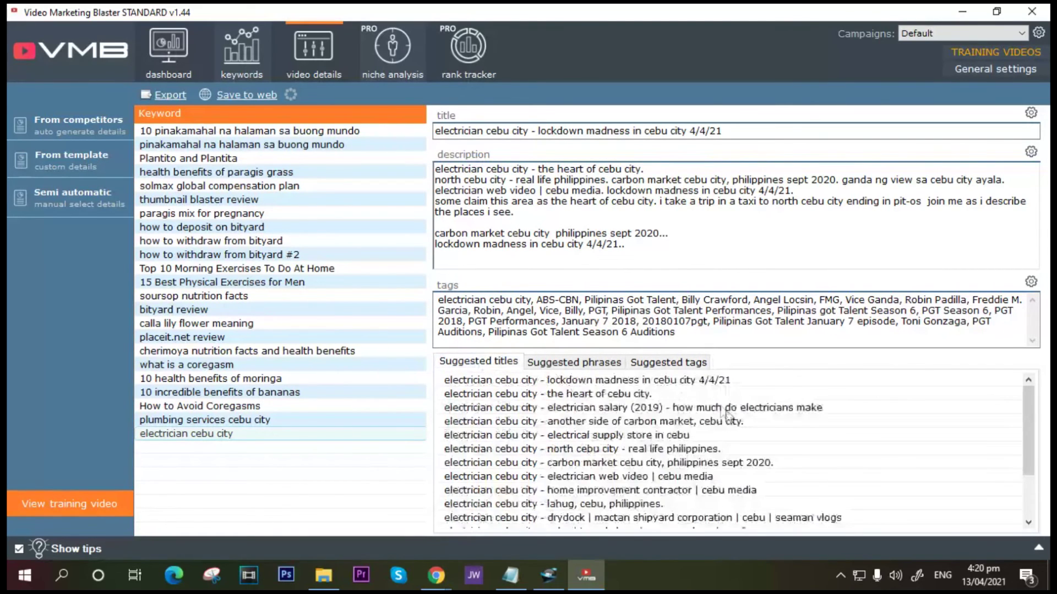
click(475, 394)
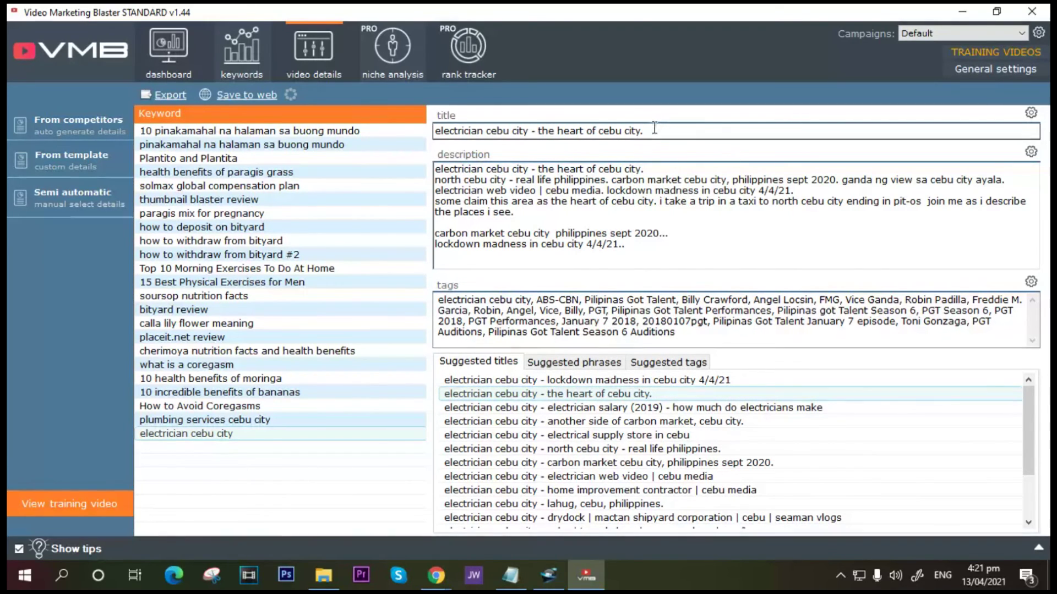
Step: Review the generated description, the suggested tags and the full tags text for "electrician cebu city"
drag(632, 244, 399, 161)
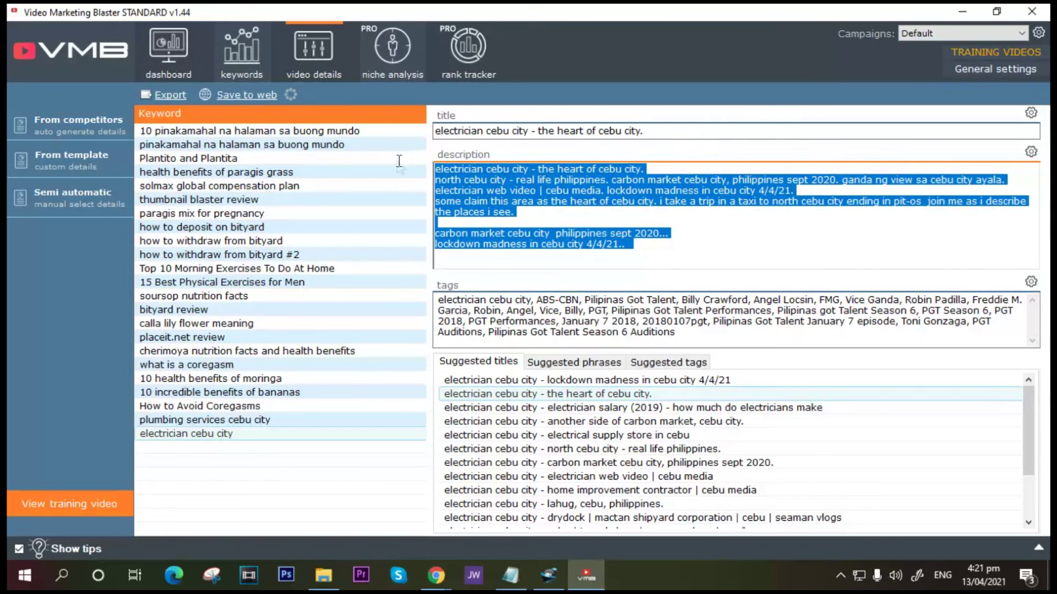
click(665, 249)
drag(665, 249, 374, 165)
click(655, 256)
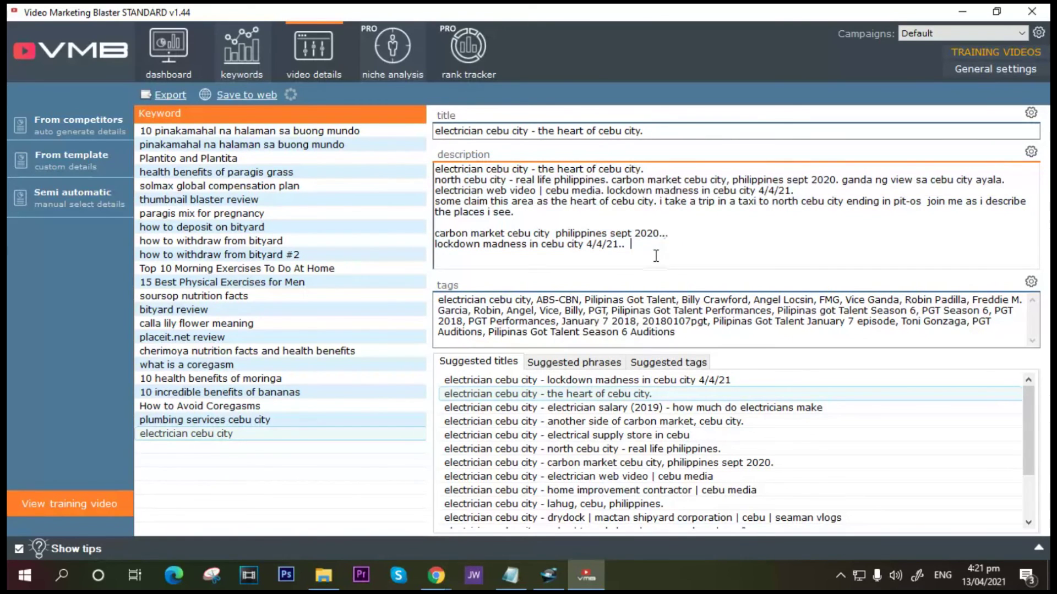
click(665, 365)
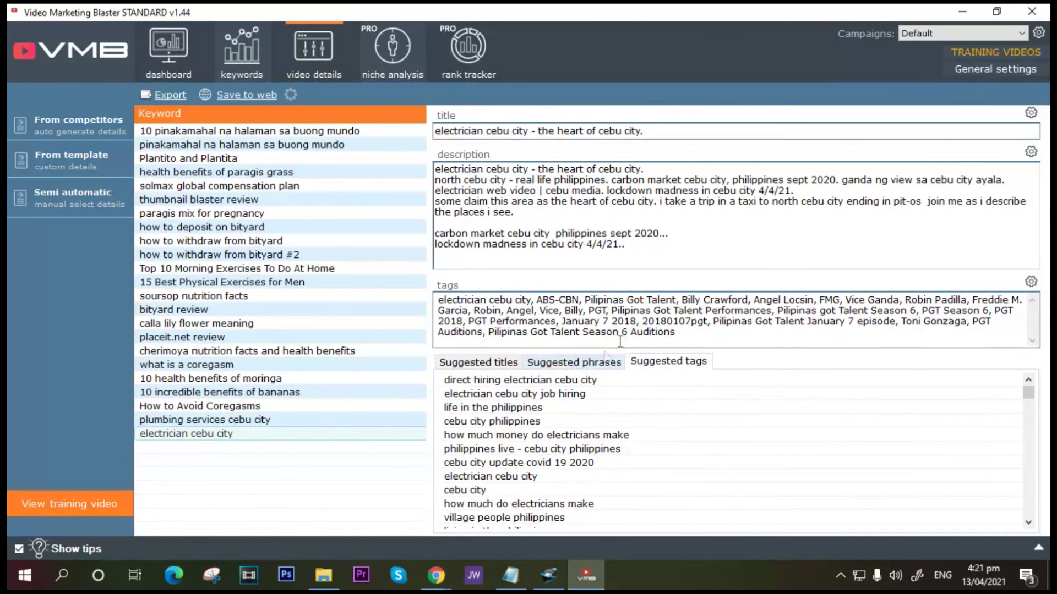
click(507, 311)
drag(441, 302, 392, 298)
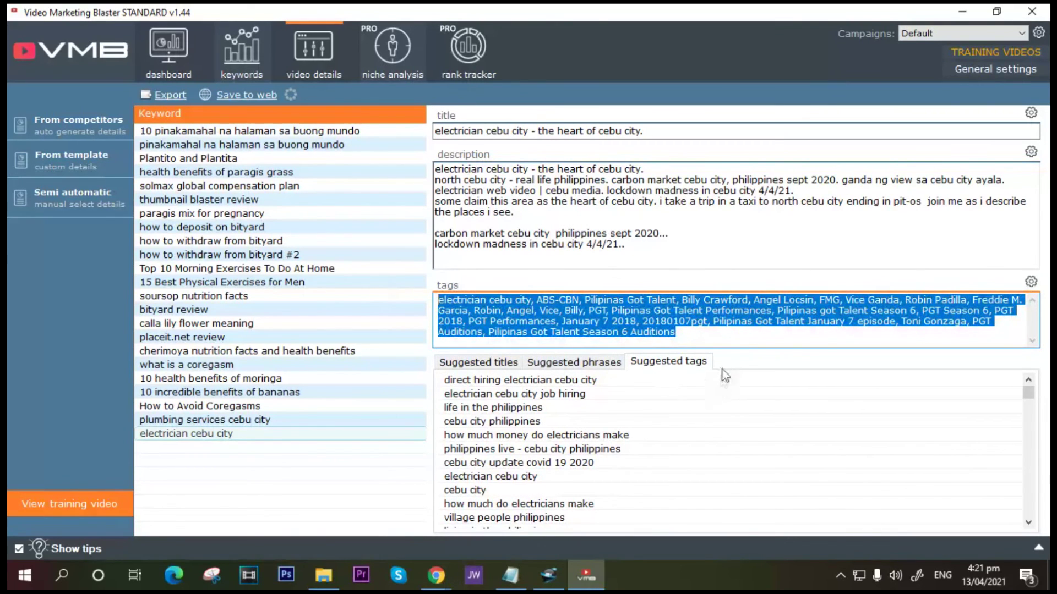
click(717, 337)
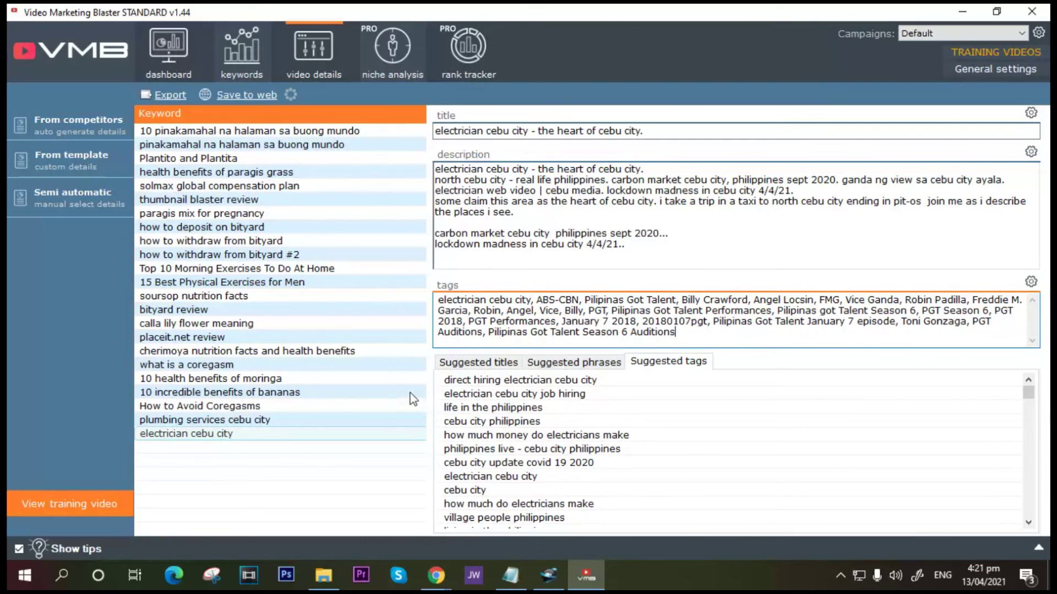
Step: Review the saved video details for the soursop, paragis mix, cherimoya, moringa and bananas keywords
click(201, 297)
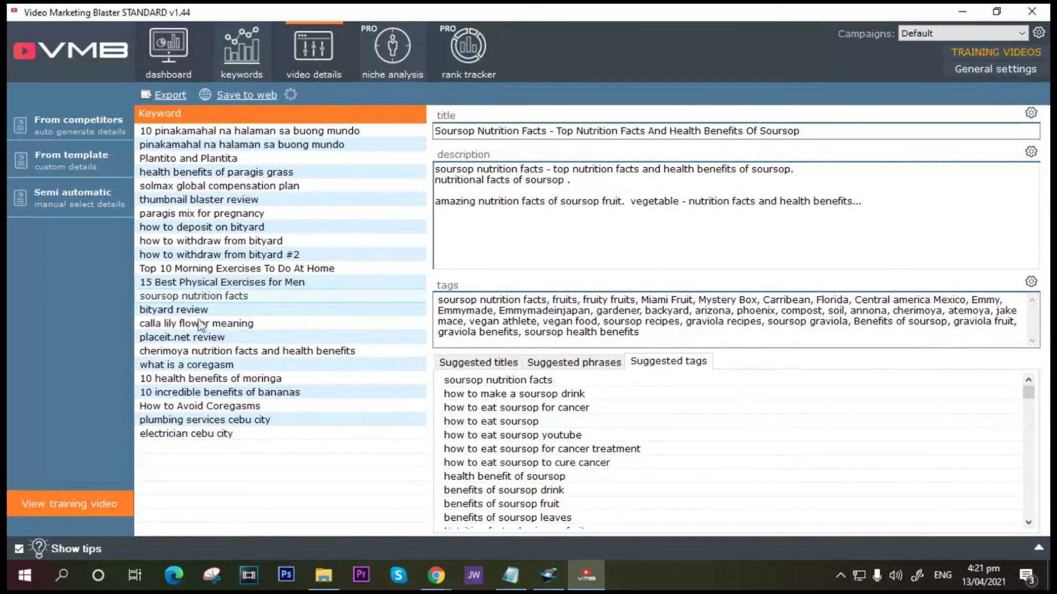
click(203, 214)
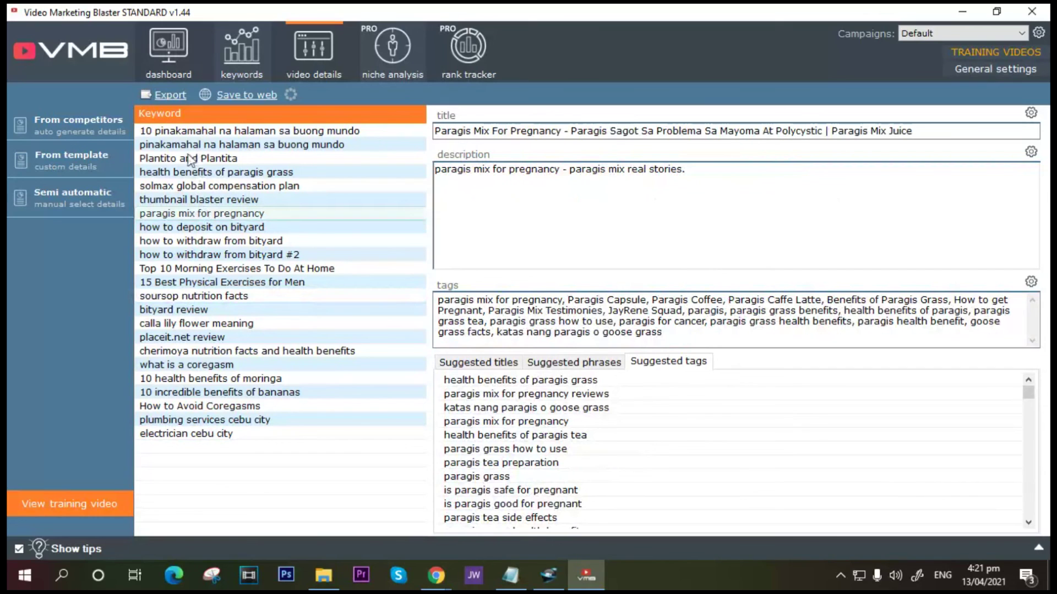
click(204, 352)
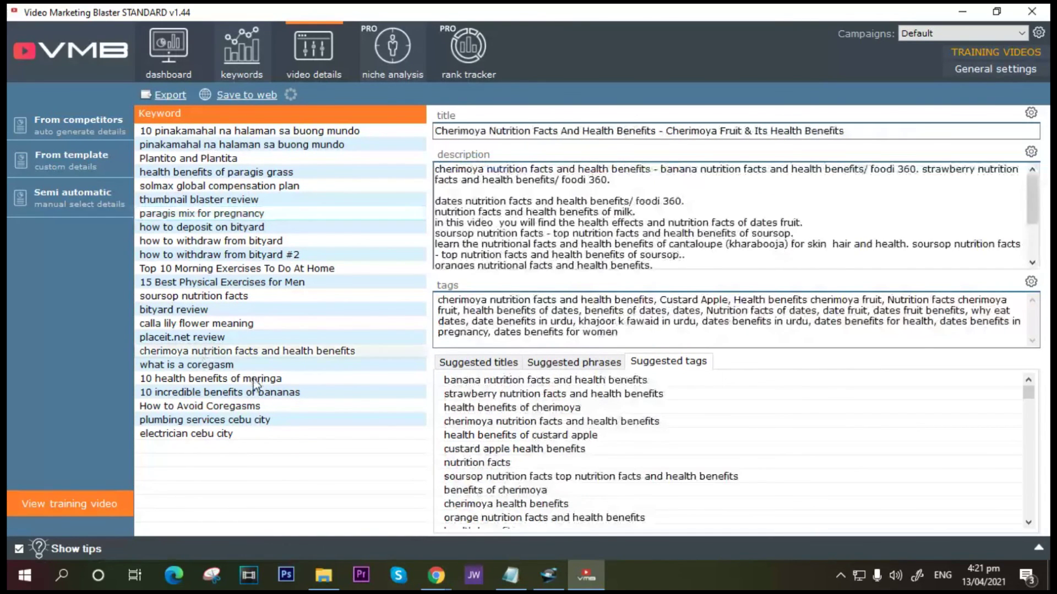
click(210, 379)
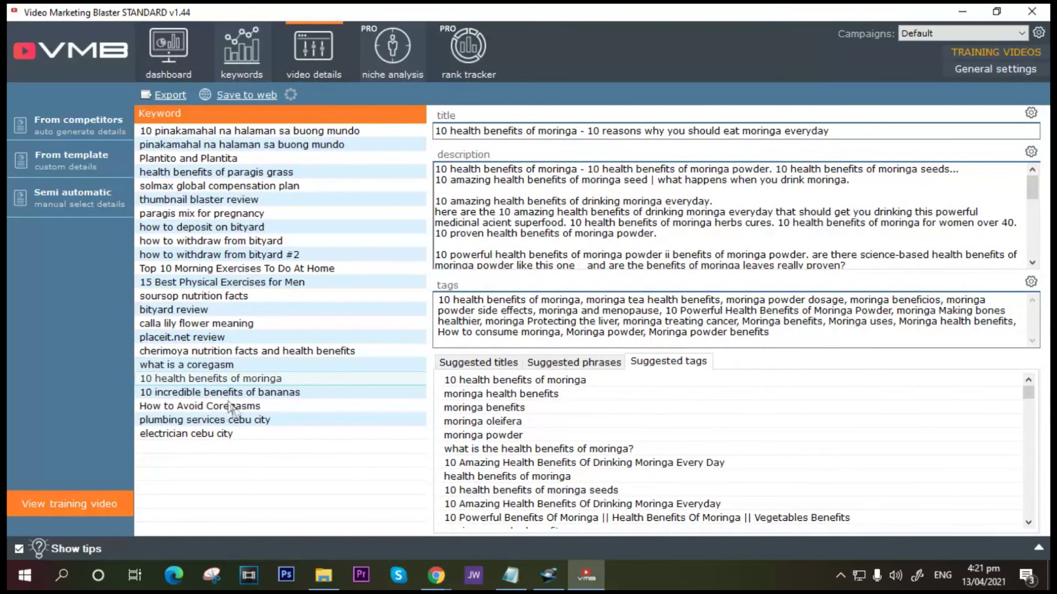
click(270, 393)
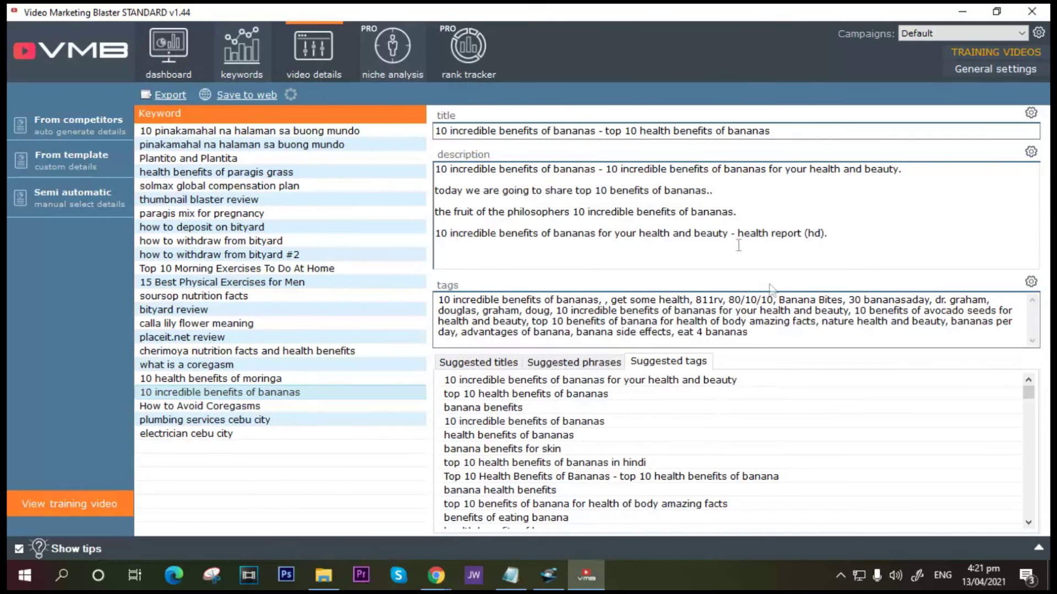